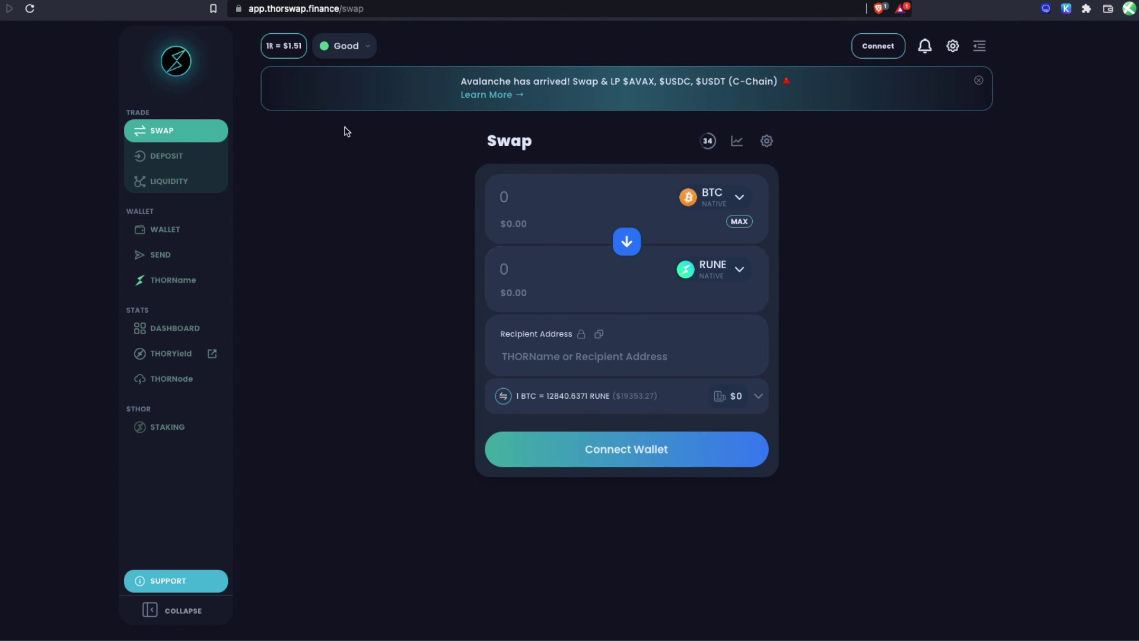
# Open the Dashboard and browse the whole Liquidity Pools table's prices, liquidity, volume and APR.
pyautogui.click(172, 332)
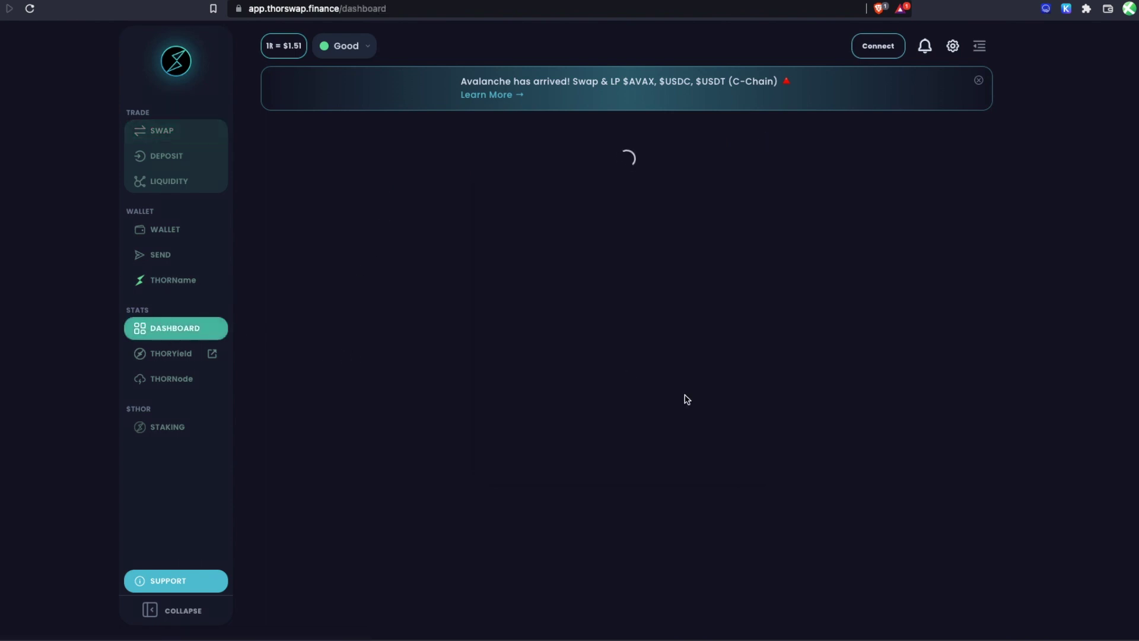
pyautogui.scroll(-5, 686, 399)
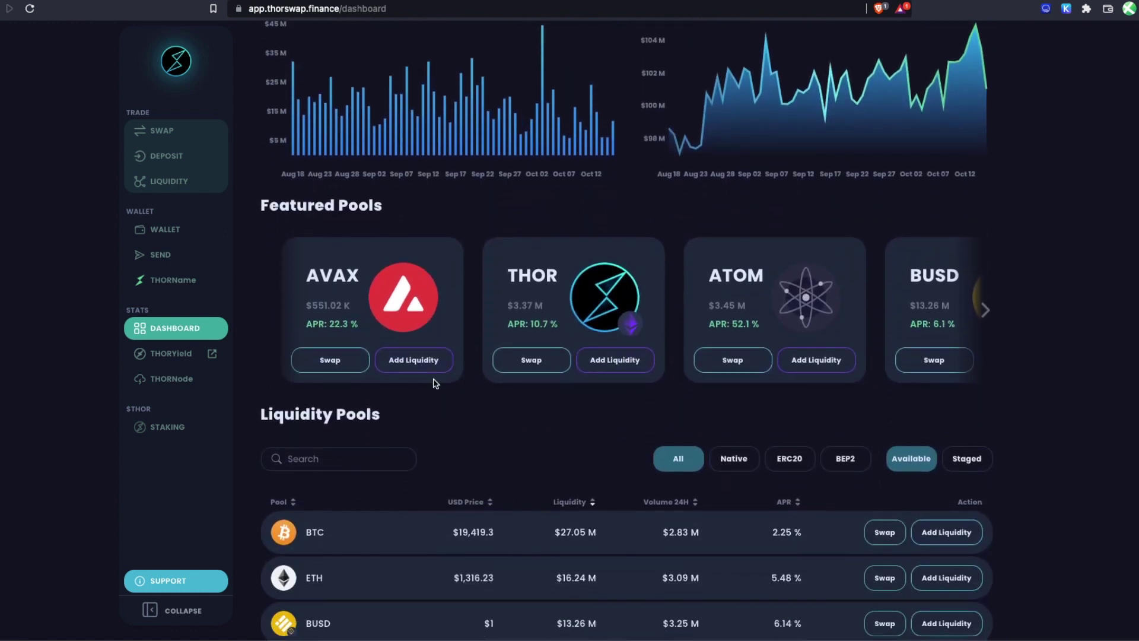
pyautogui.scroll(-1, 435, 383)
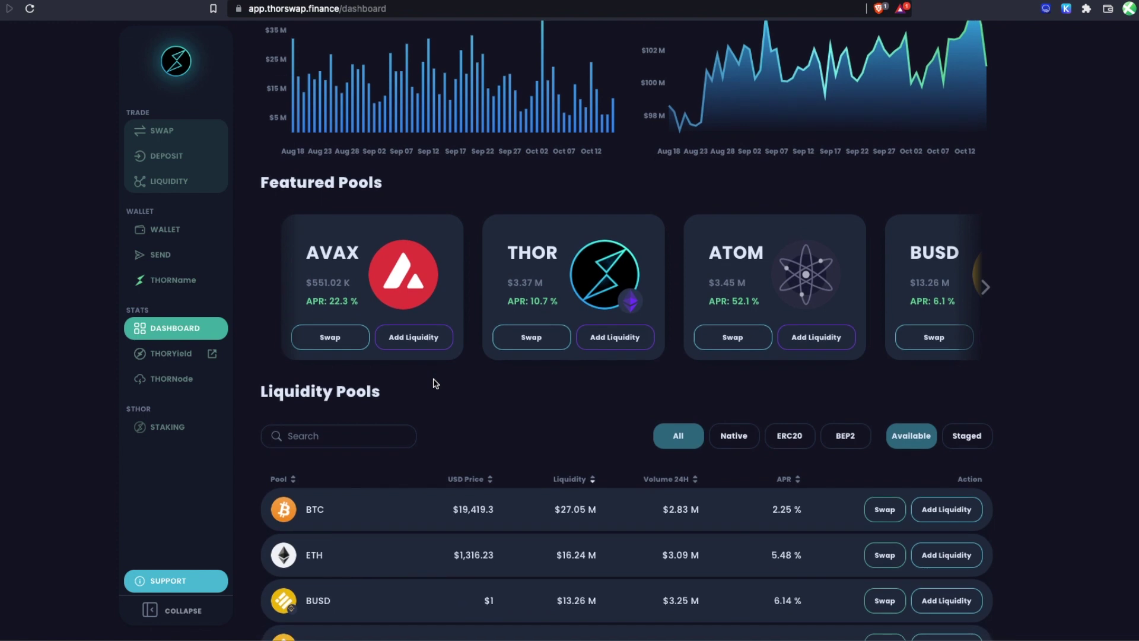
pyautogui.scroll(-1, 435, 383)
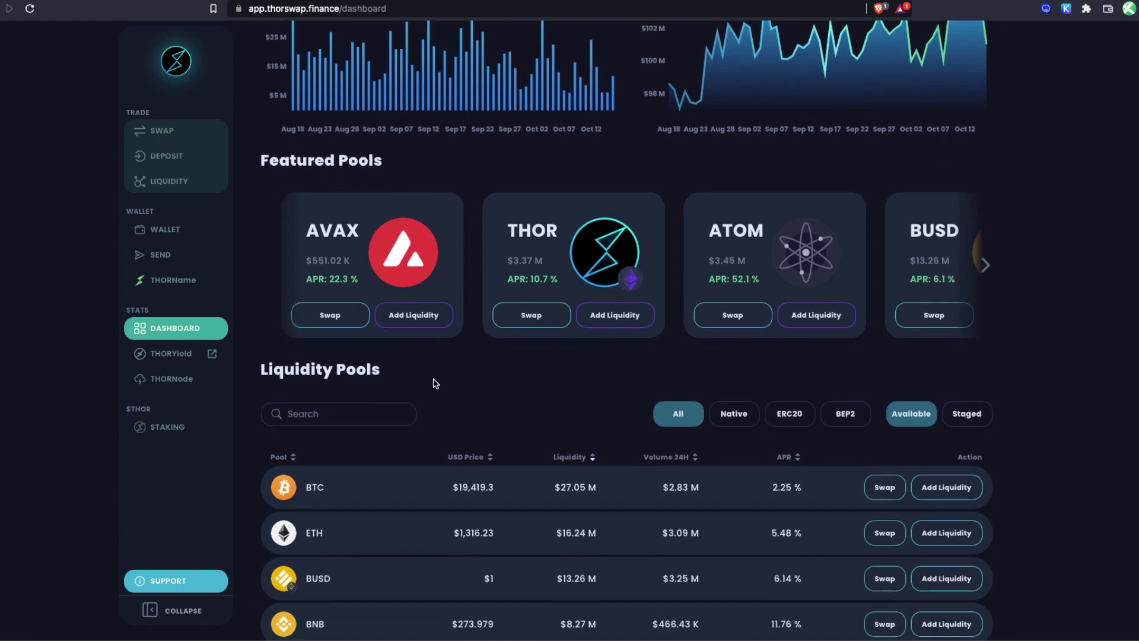
pyautogui.scroll(-2, 435, 383)
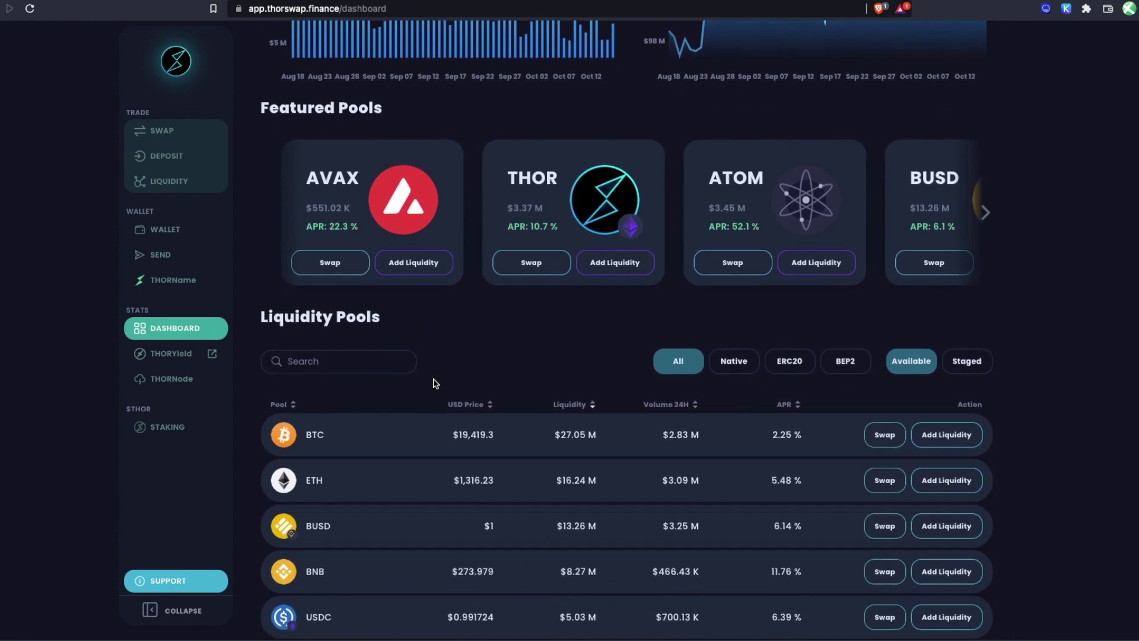
pyautogui.scroll(-8, 435, 383)
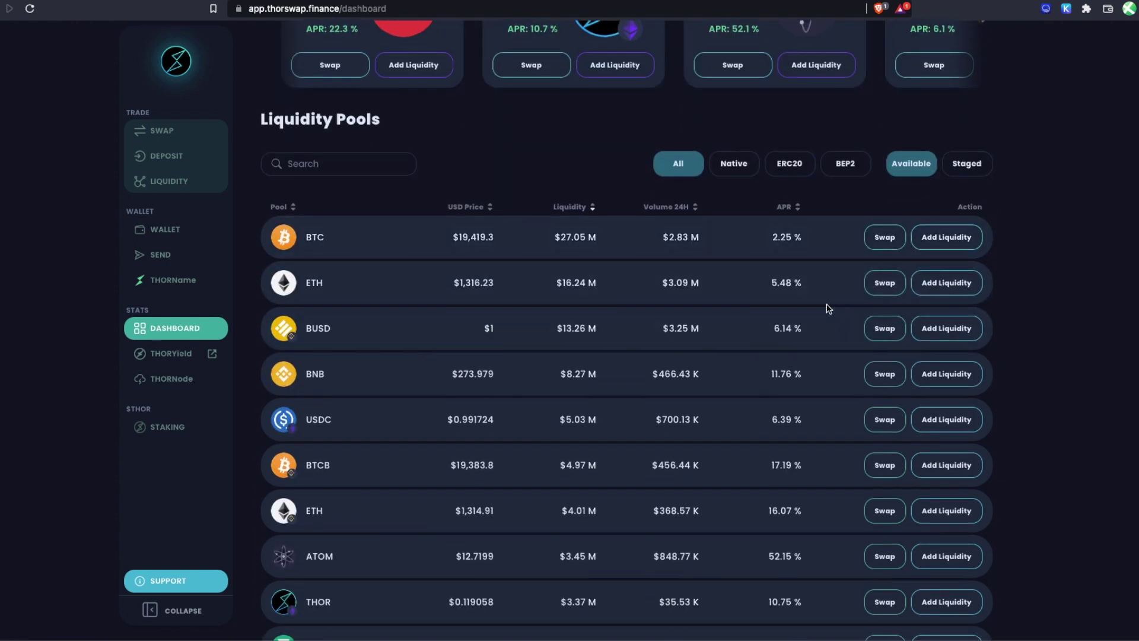
pyautogui.scroll(-3, 424, 437)
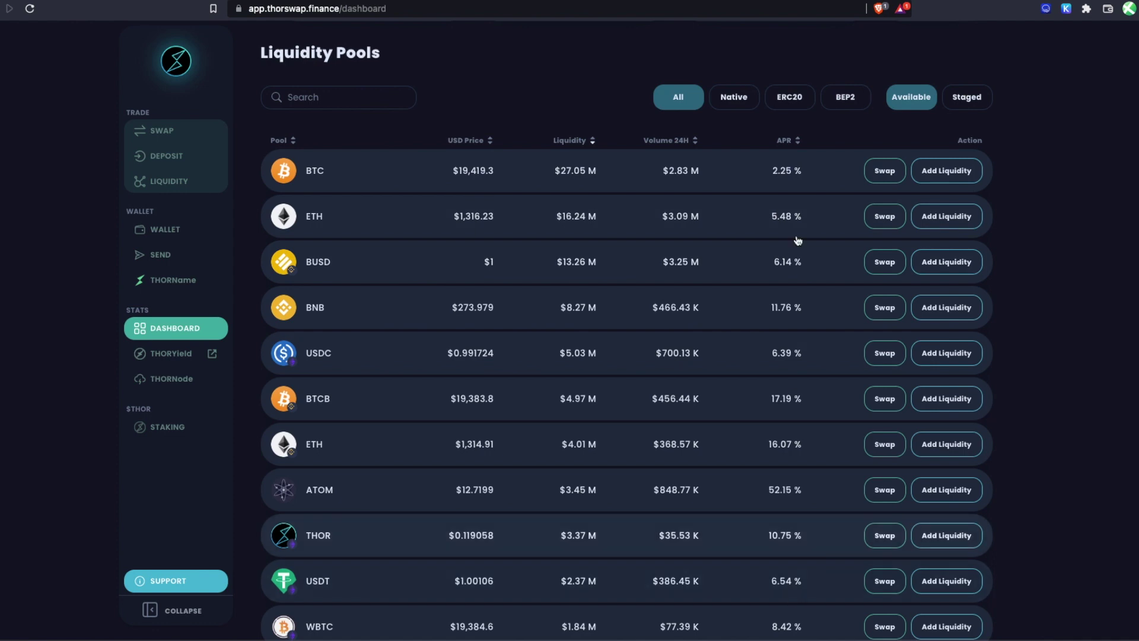
pyautogui.scroll(-2, 812, 488)
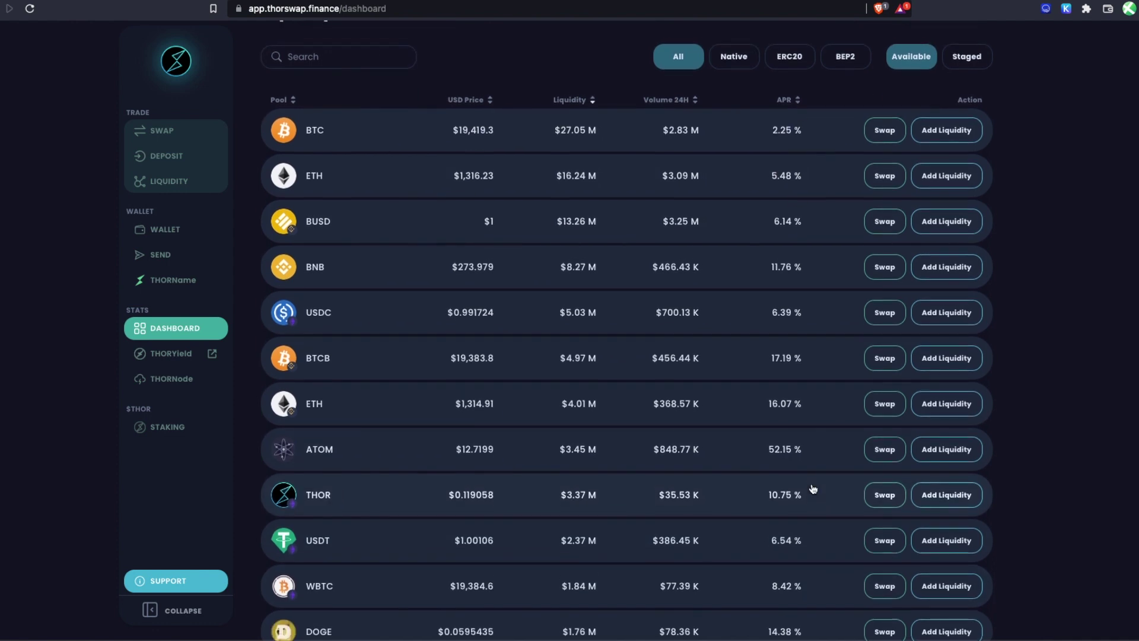
pyautogui.scroll(-20, 813, 475)
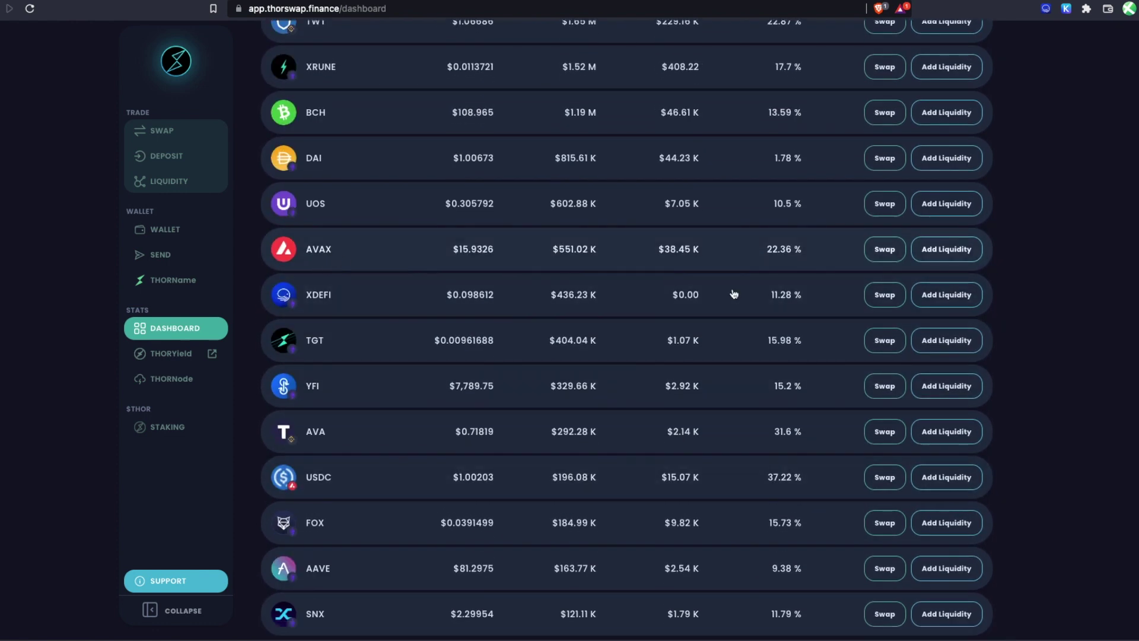
pyautogui.scroll(-1, 509, 332)
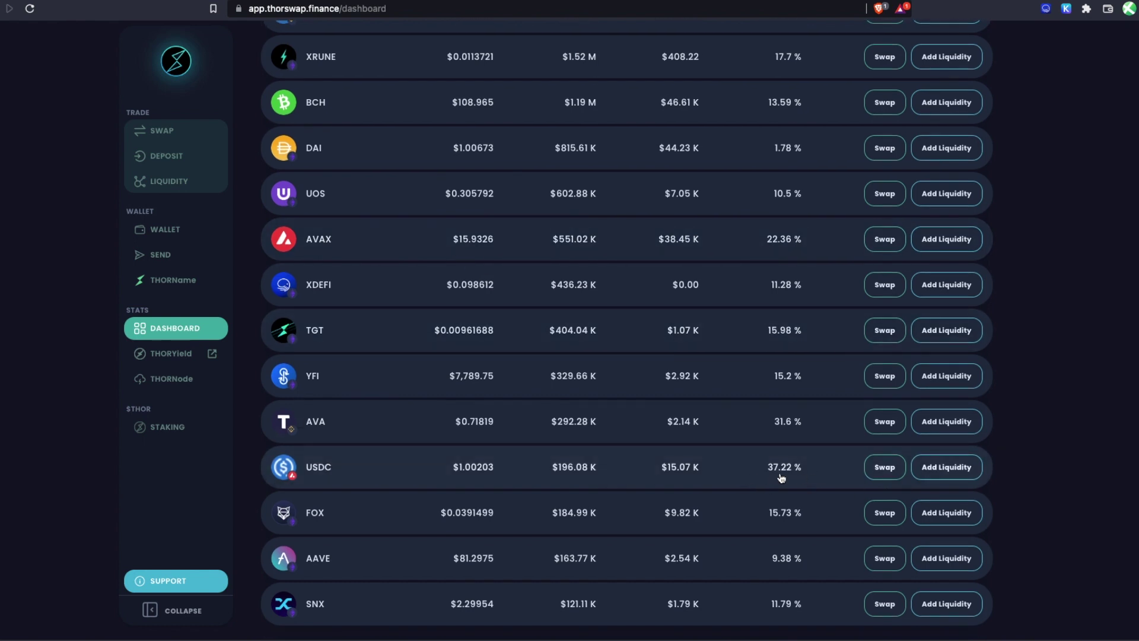
pyautogui.scroll(6, 781, 478)
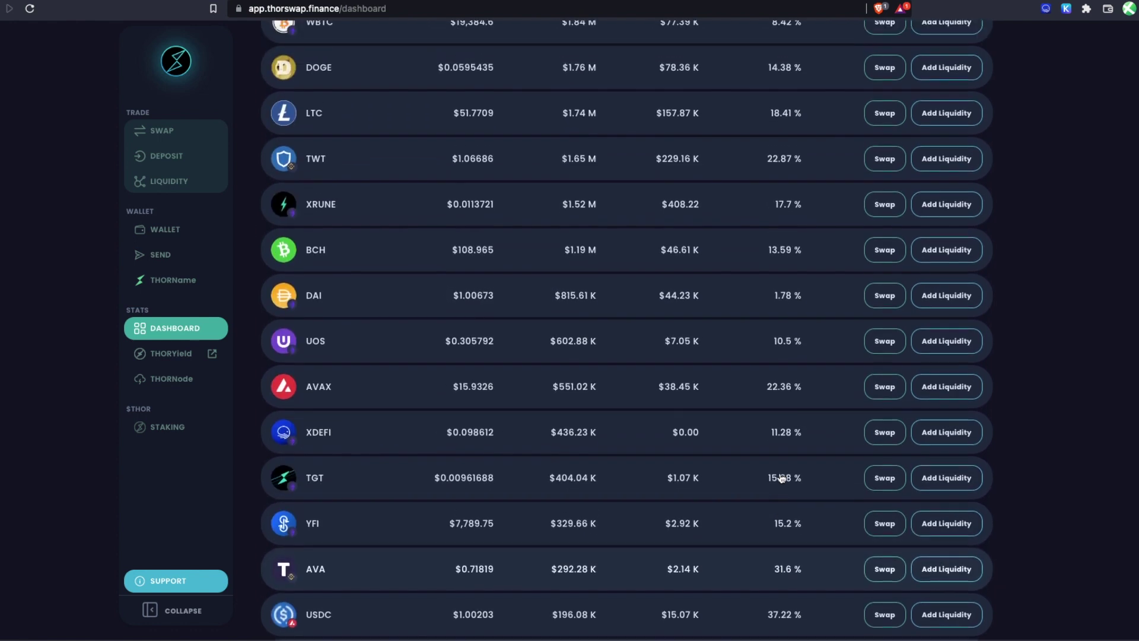
pyautogui.scroll(9, 781, 478)
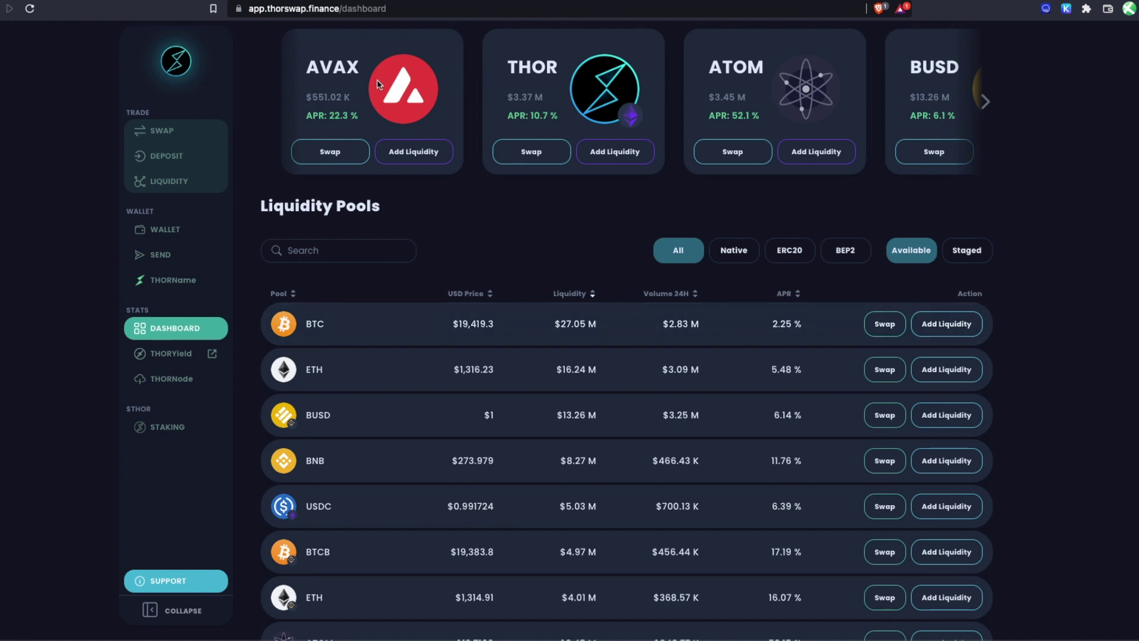
pyautogui.scroll(-3, 457, 467)
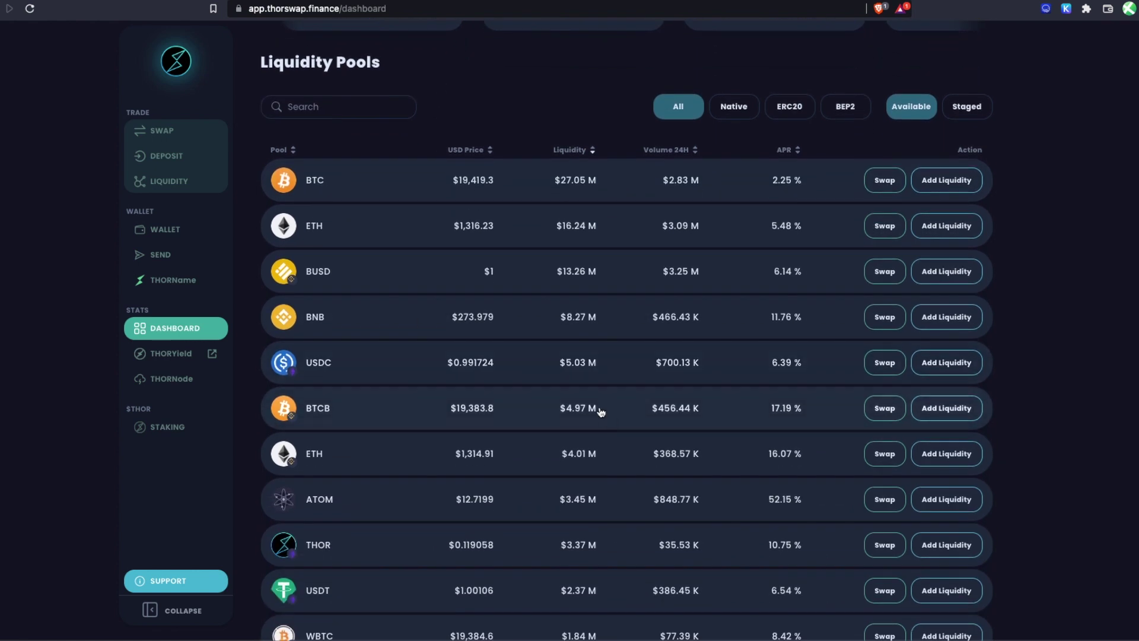
pyautogui.scroll(1, 437, 255)
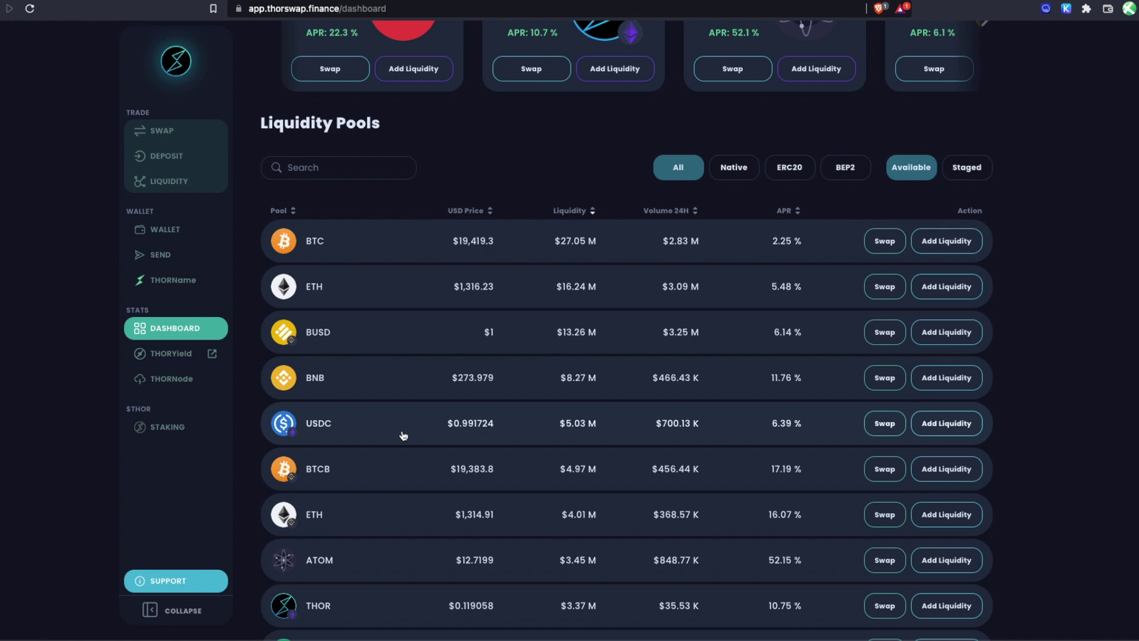
pyautogui.scroll(10, 403, 436)
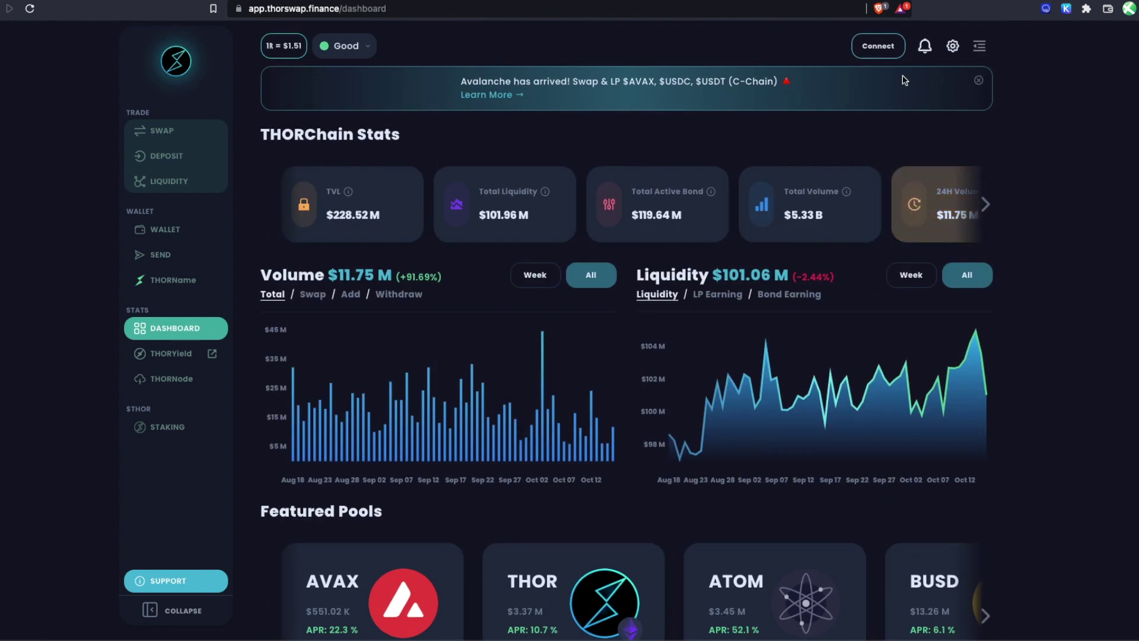
pyautogui.click(876, 48)
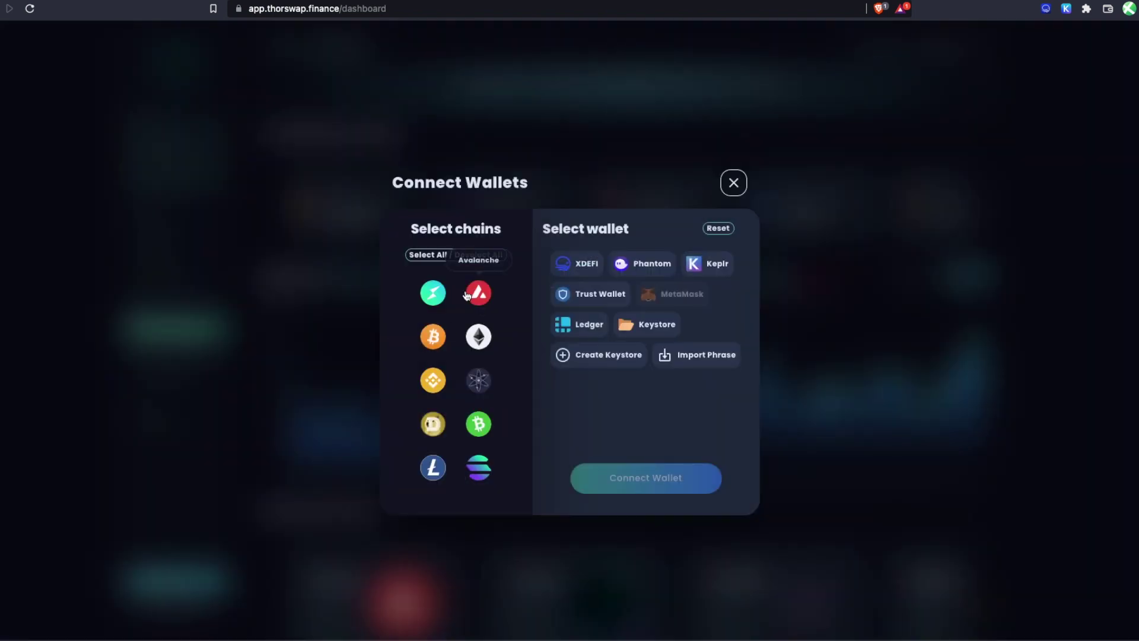
# Connect XDEFI for THORChain and Avalanche, then view the wallet's RUNE, AVAX and USDC balances.
pyautogui.click(429, 255)
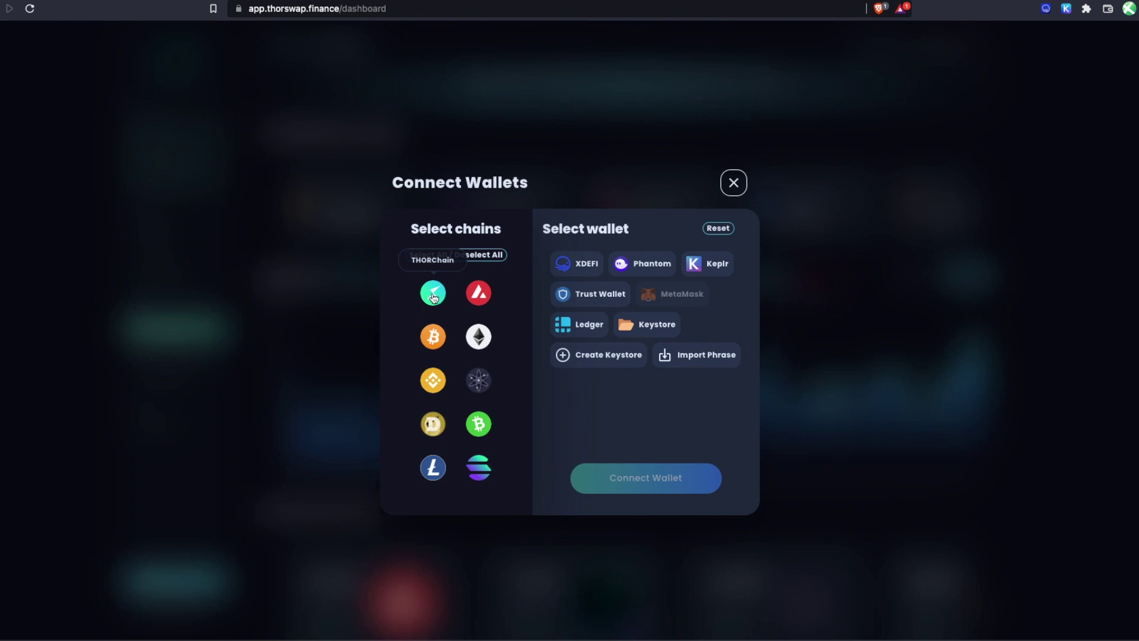
pyautogui.click(433, 295)
pyautogui.click(433, 295)
pyautogui.click(433, 294)
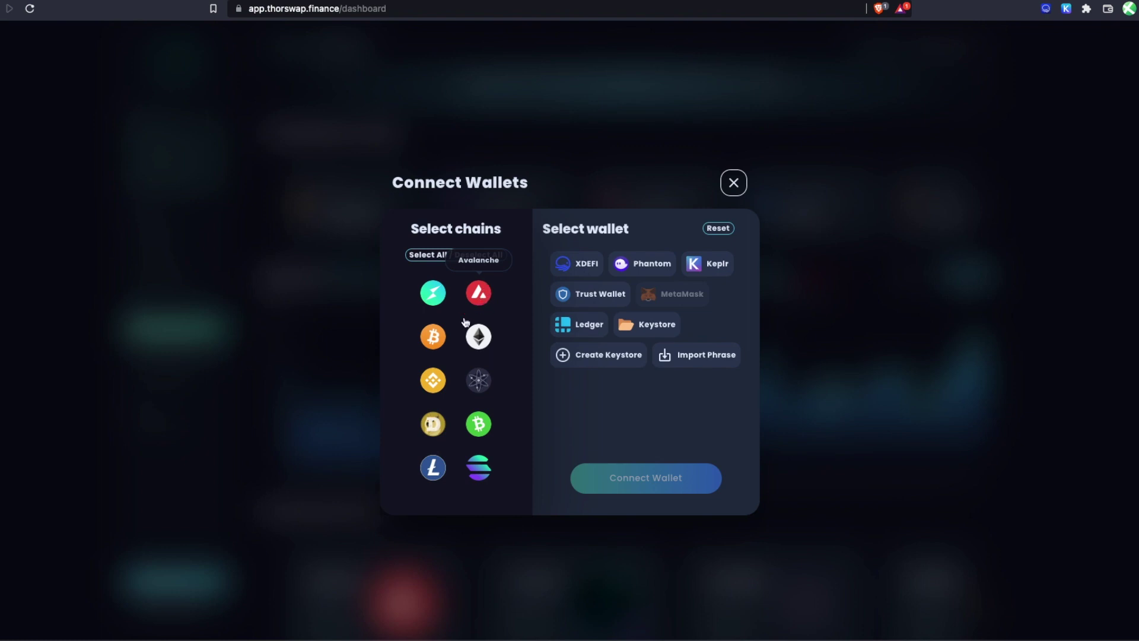
pyautogui.click(480, 305)
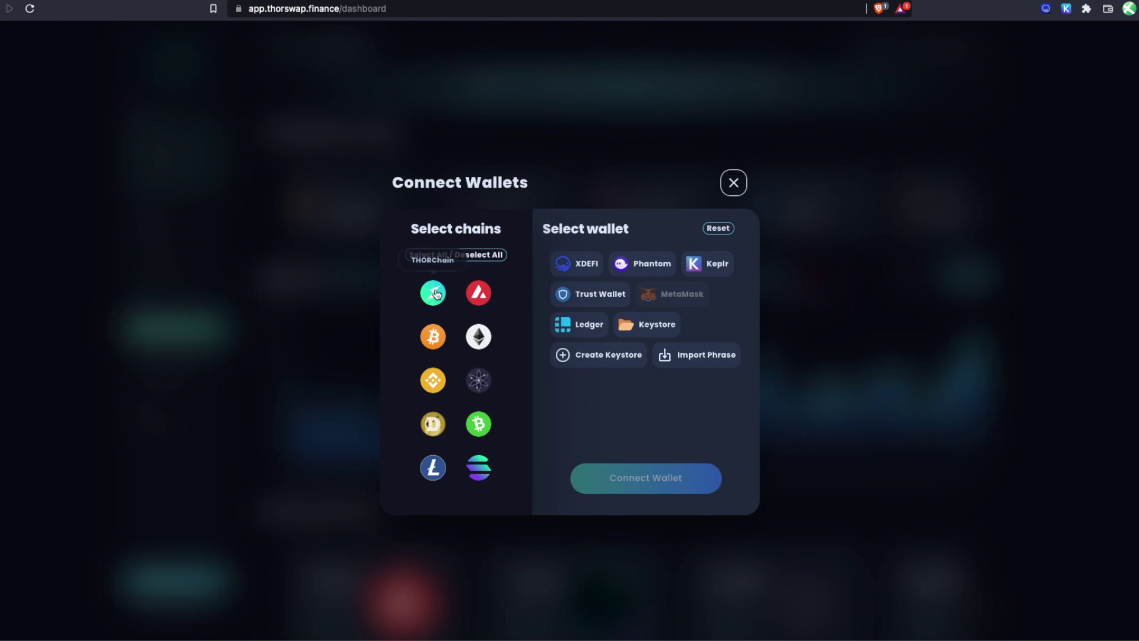
pyautogui.click(478, 295)
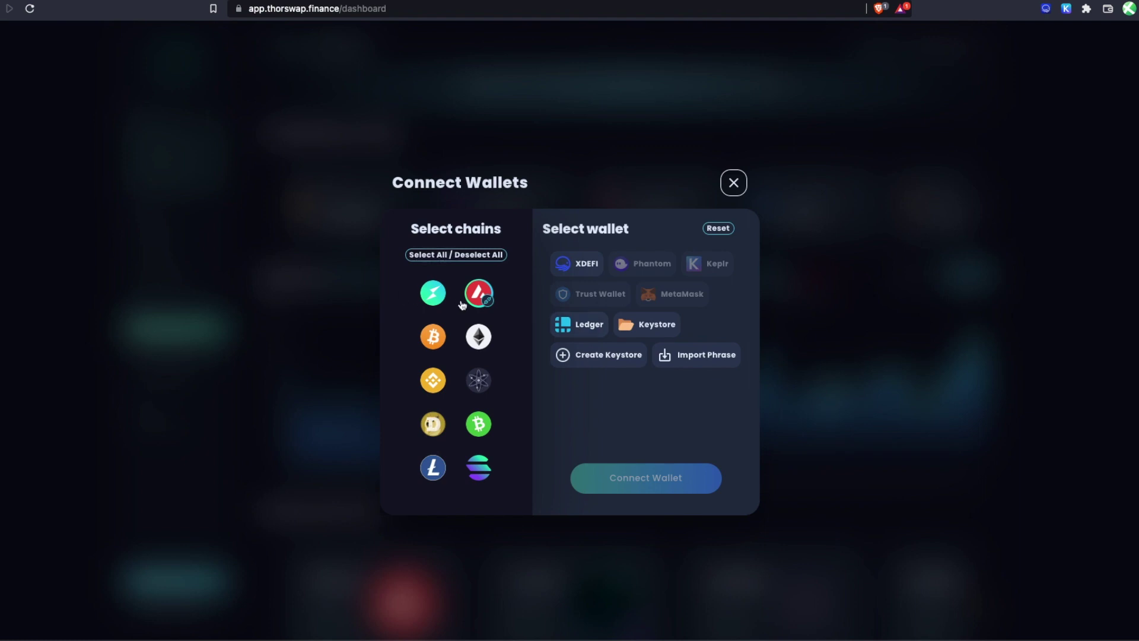
pyautogui.click(478, 293)
pyautogui.click(433, 292)
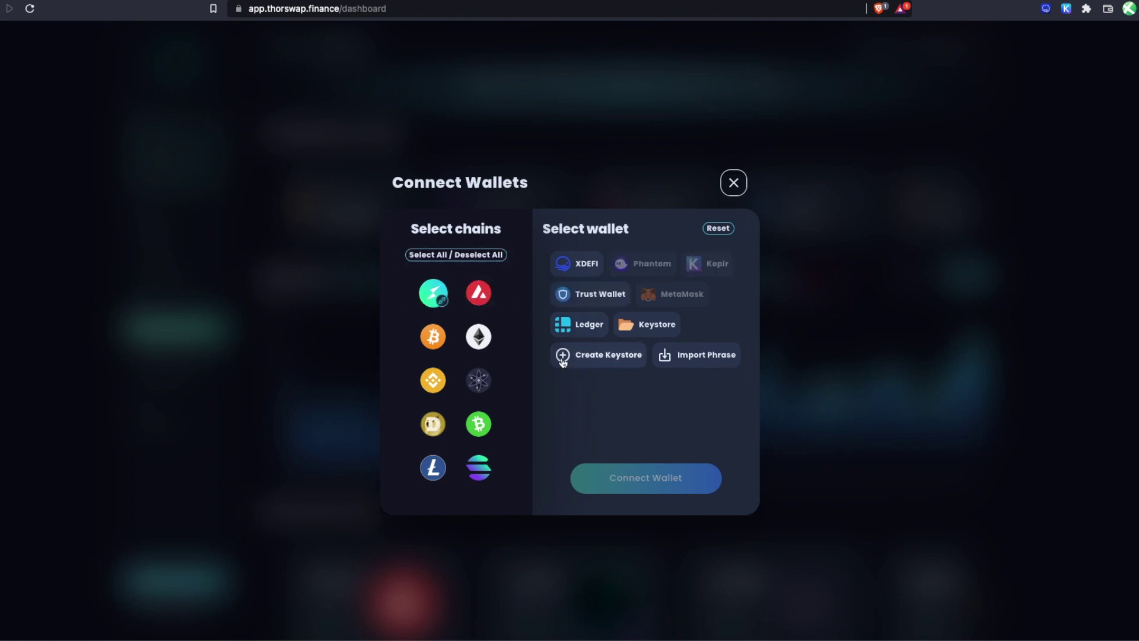
pyautogui.click(478, 299)
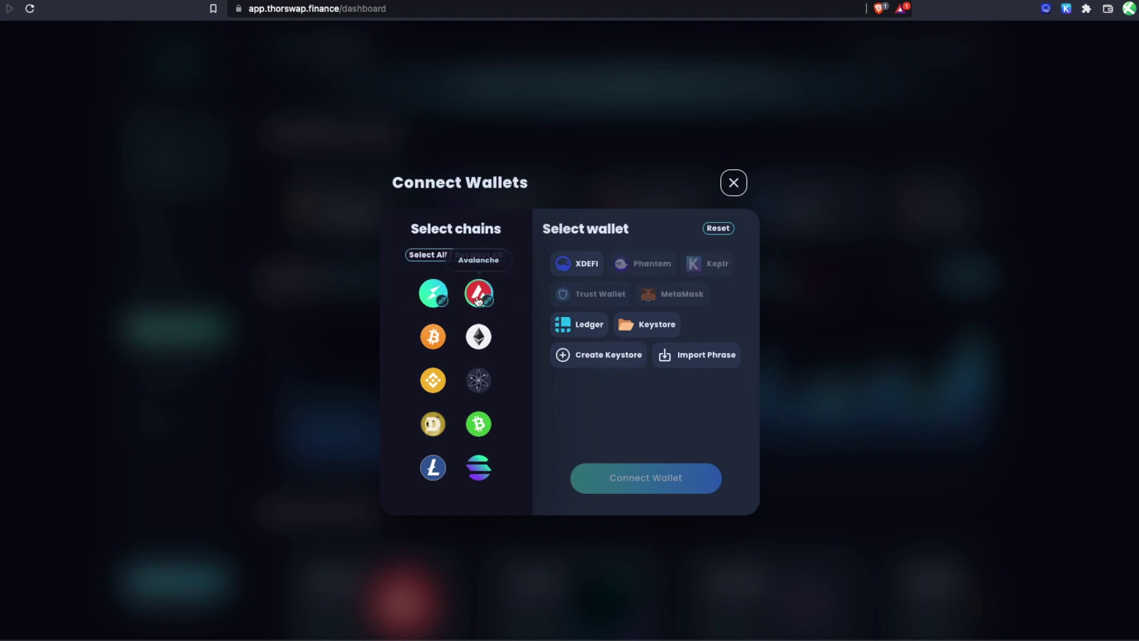
pyautogui.click(590, 267)
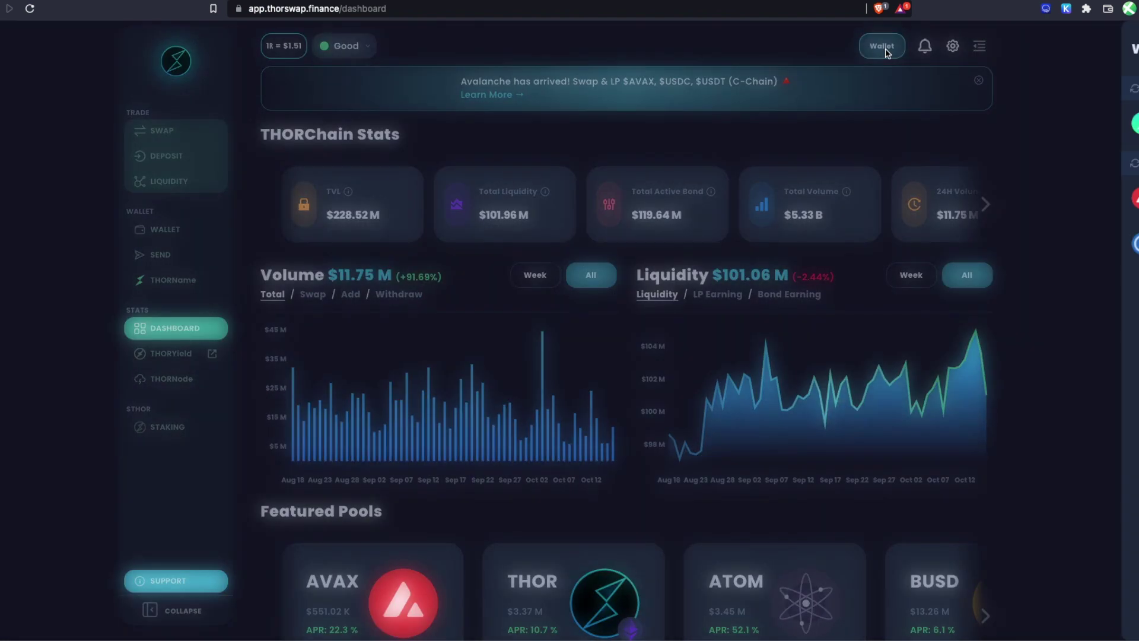
pyautogui.click(881, 45)
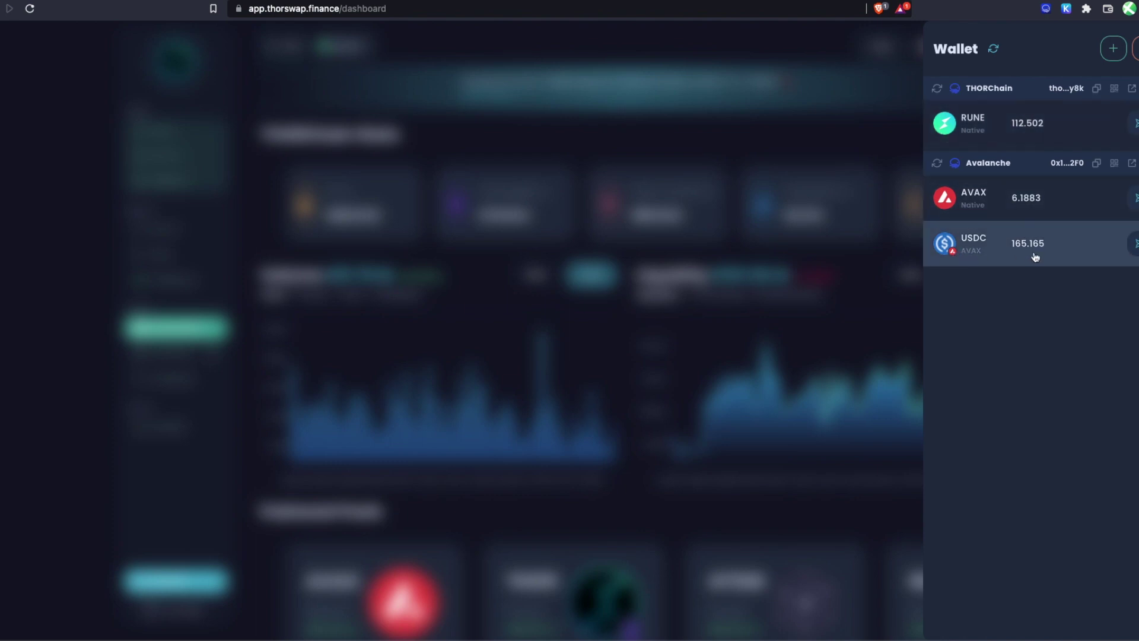
# Close the wallet panel, glance at the swap token list, then go to BTC+RUNE Add Liquidity.
pyautogui.click(816, 123)
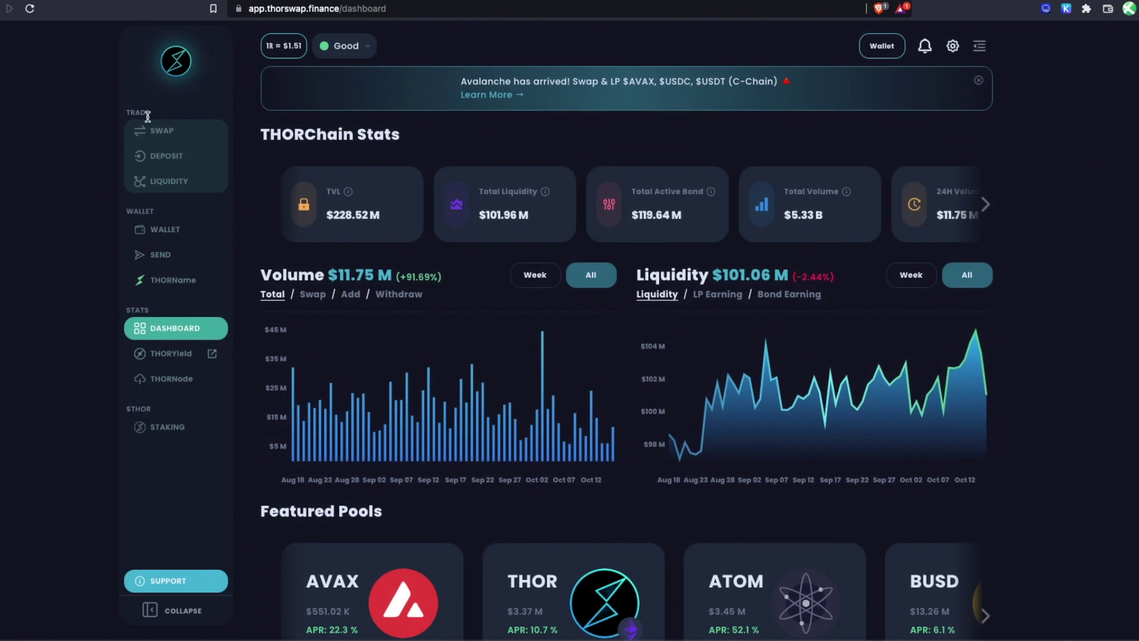
pyautogui.click(177, 131)
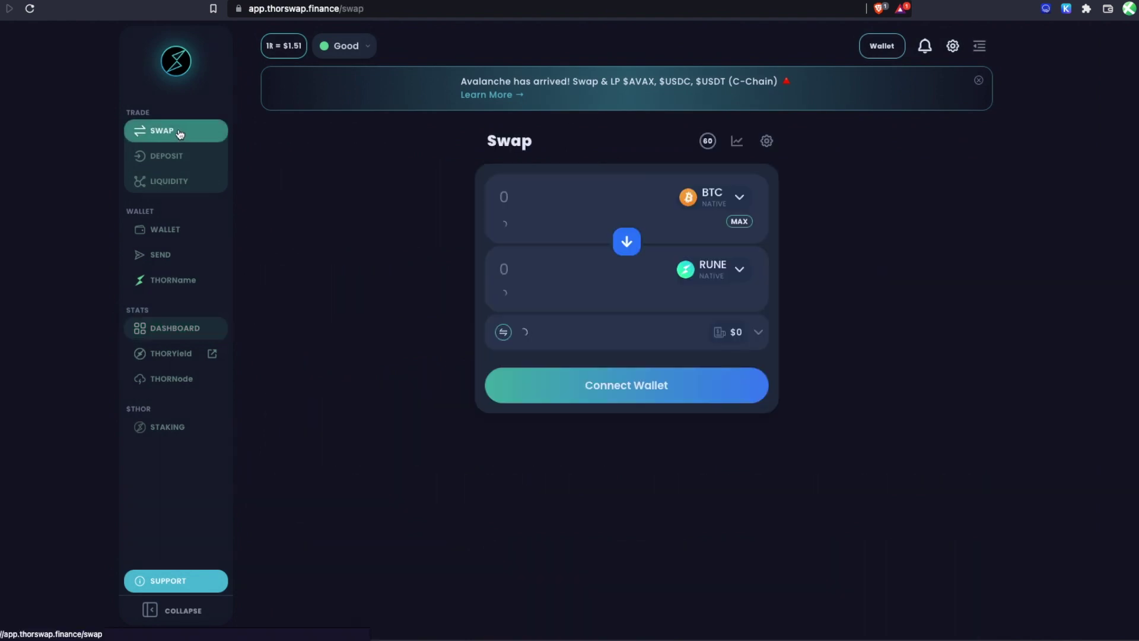
pyautogui.click(705, 267)
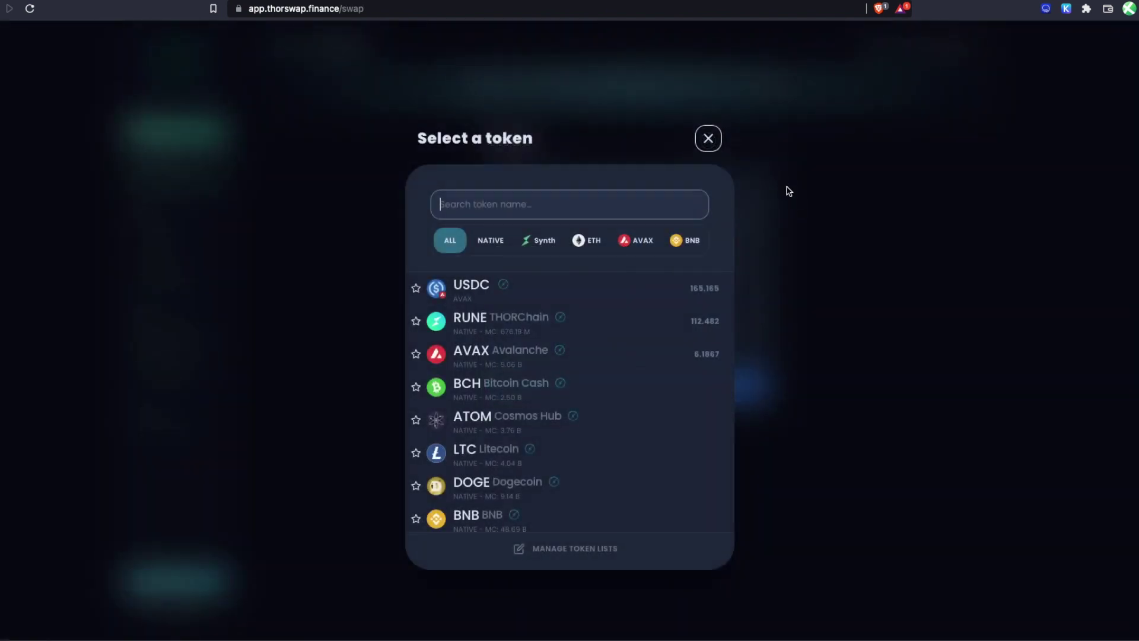
pyautogui.click(708, 136)
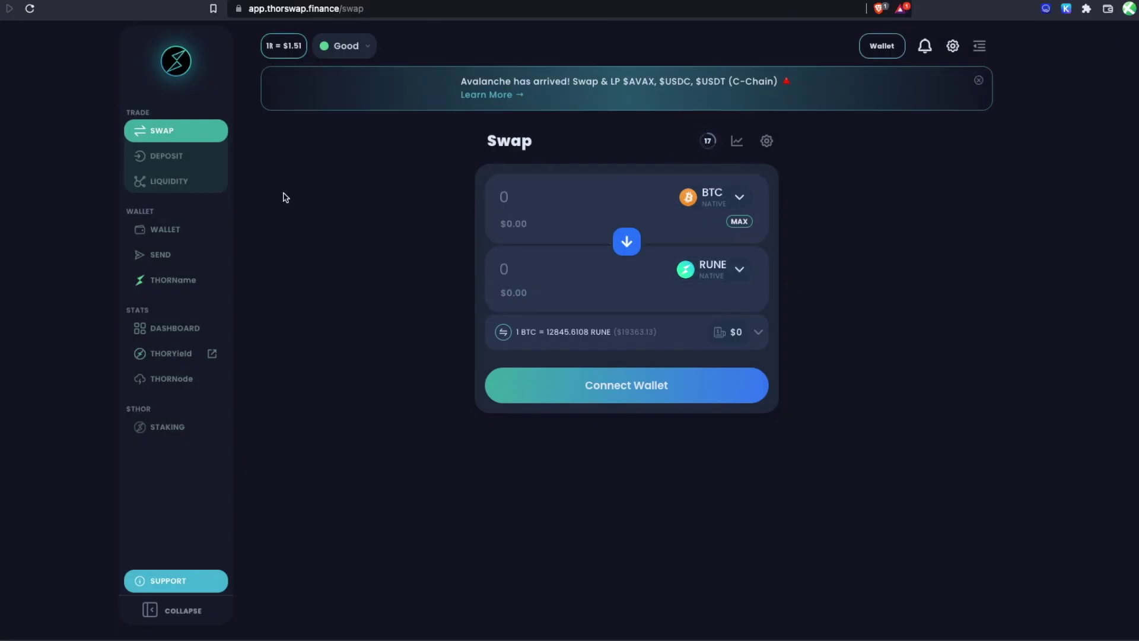
pyautogui.click(146, 157)
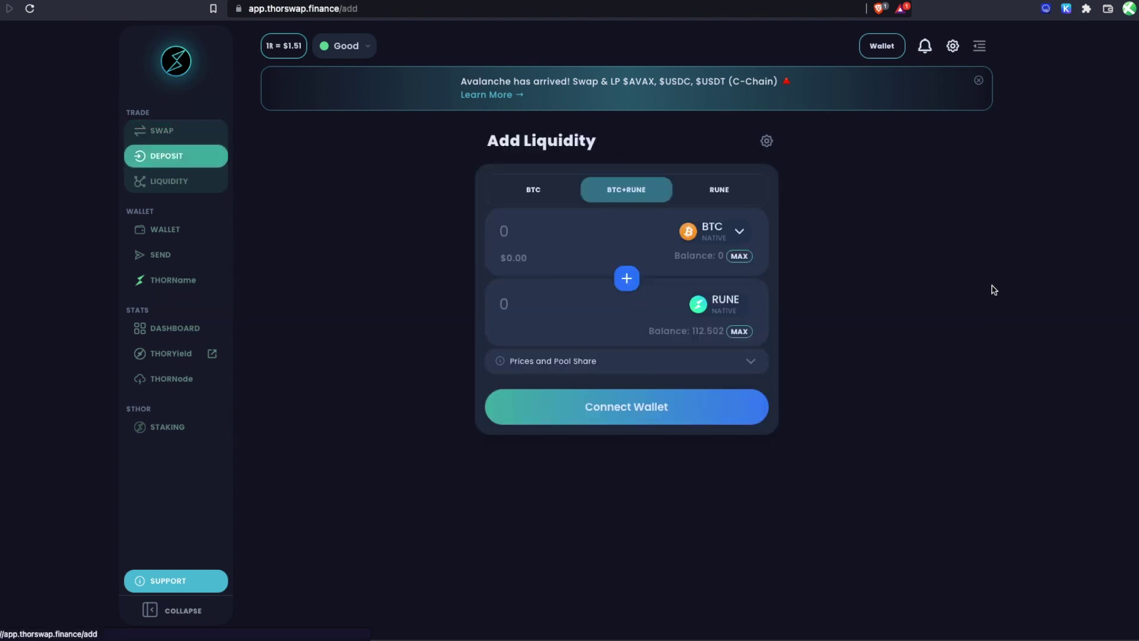
pyautogui.click(739, 231)
# Choose AVAX as the pool asset and try the AVAX-only and RUNE-only deposit modes.
pyautogui.click(557, 292)
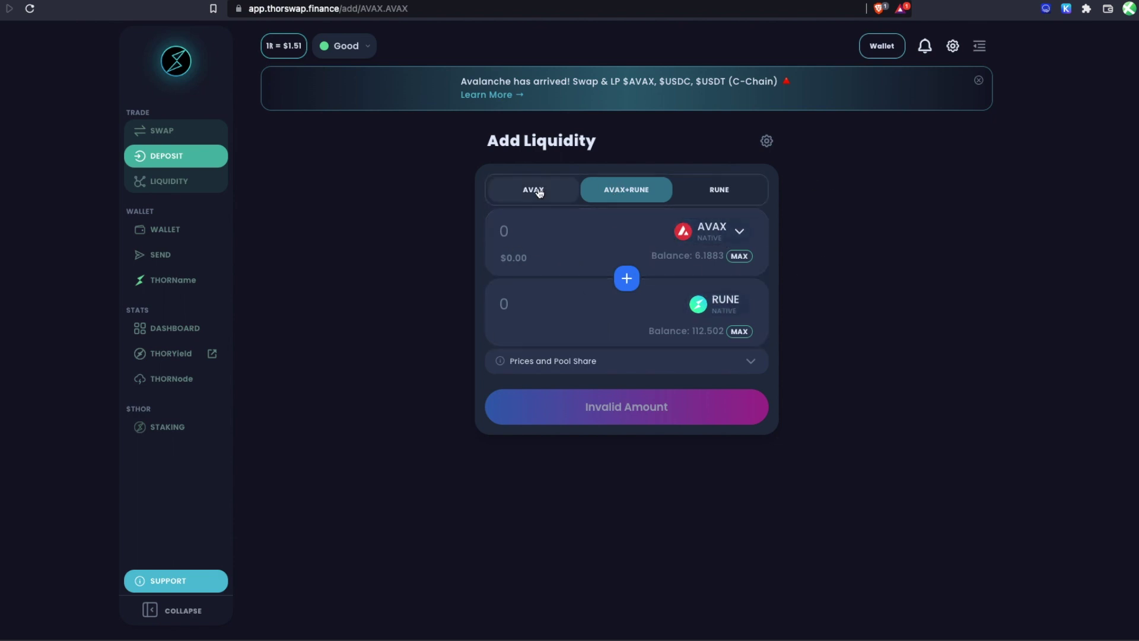
pyautogui.click(513, 196)
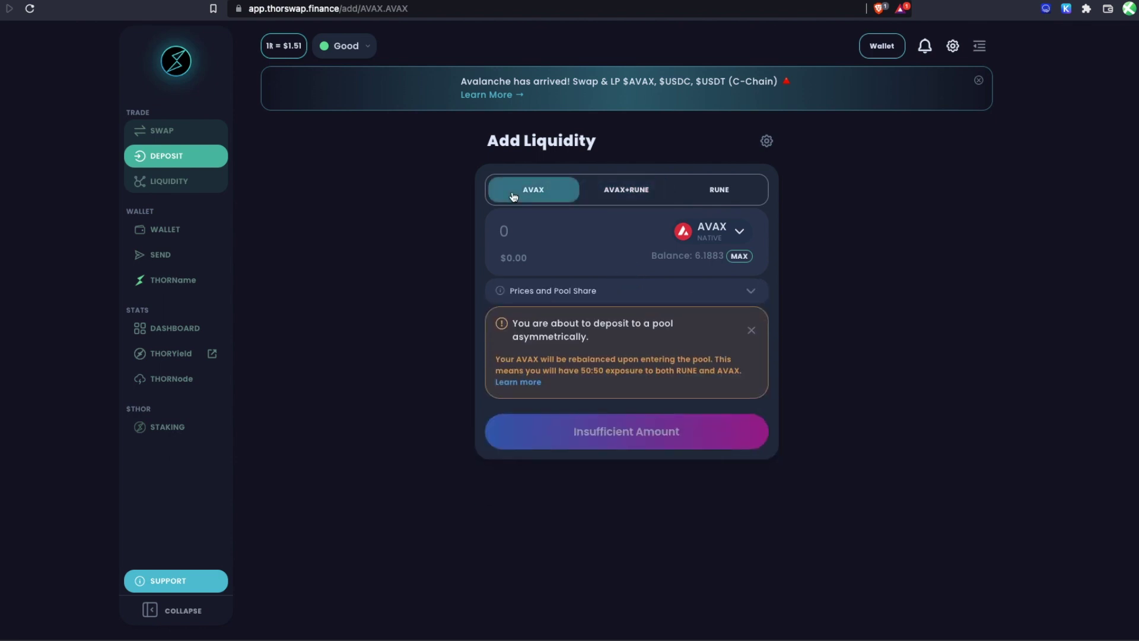
pyautogui.click(729, 194)
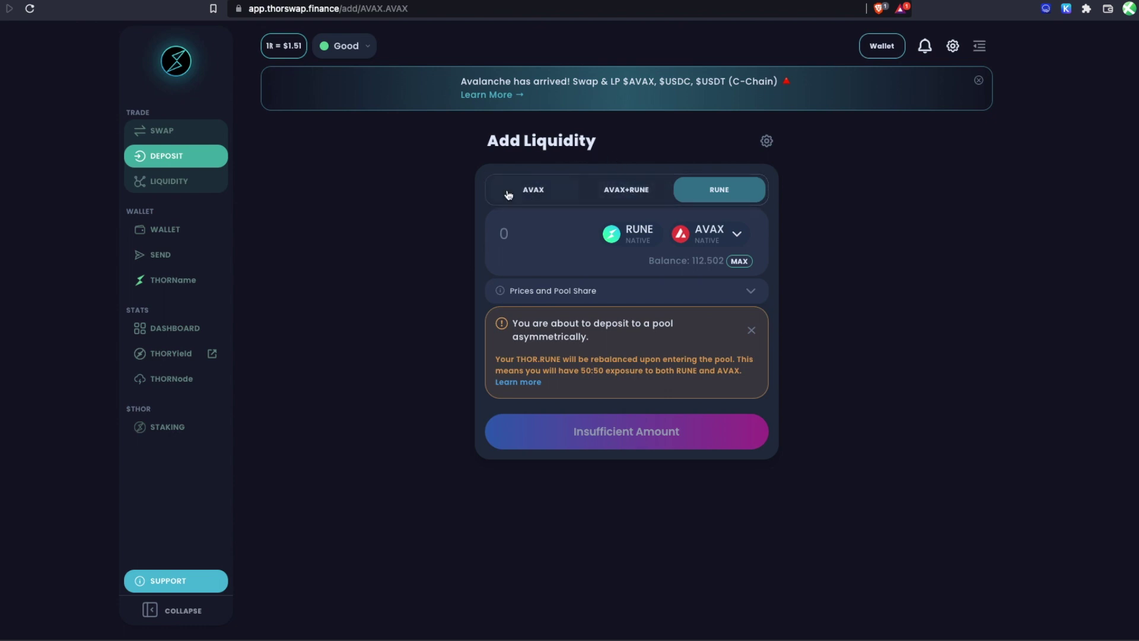
# Switch to a paired AVAX+RUNE deposit of 5 AVAX (52.7055 RUNE) and submit it for review.
pyautogui.click(627, 198)
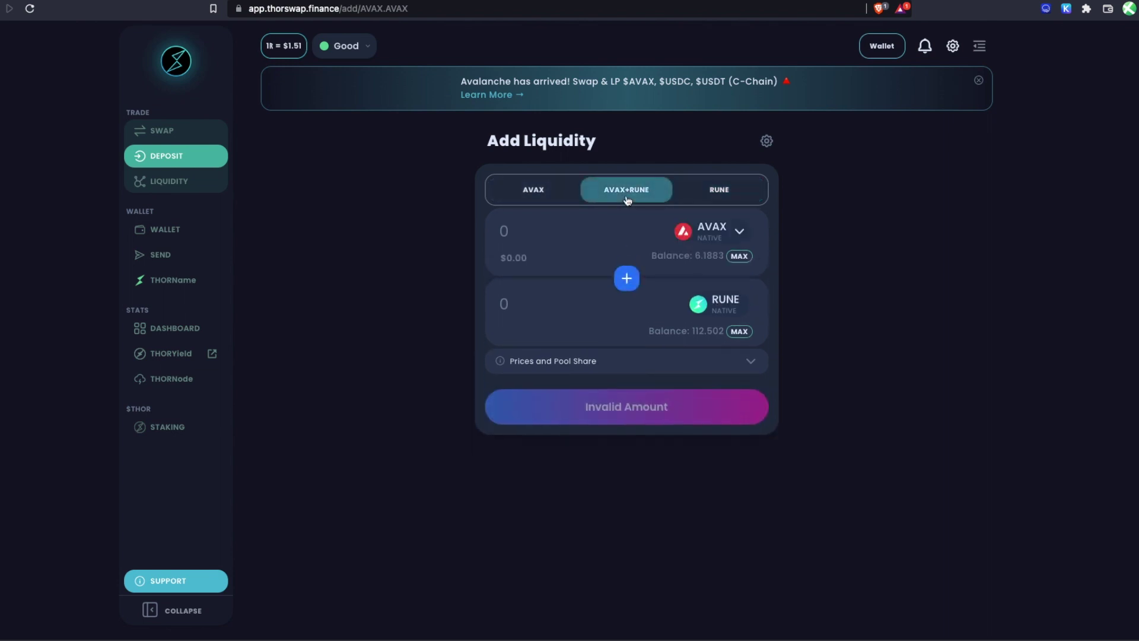
pyautogui.click(510, 230)
pyautogui.write('5')
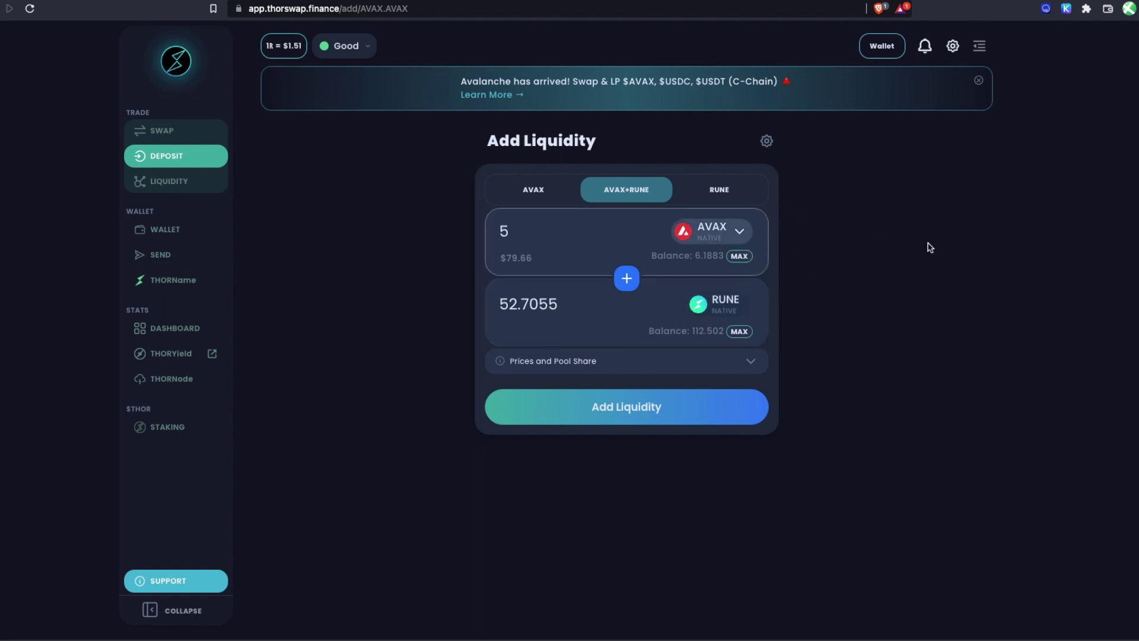
pyautogui.click(633, 405)
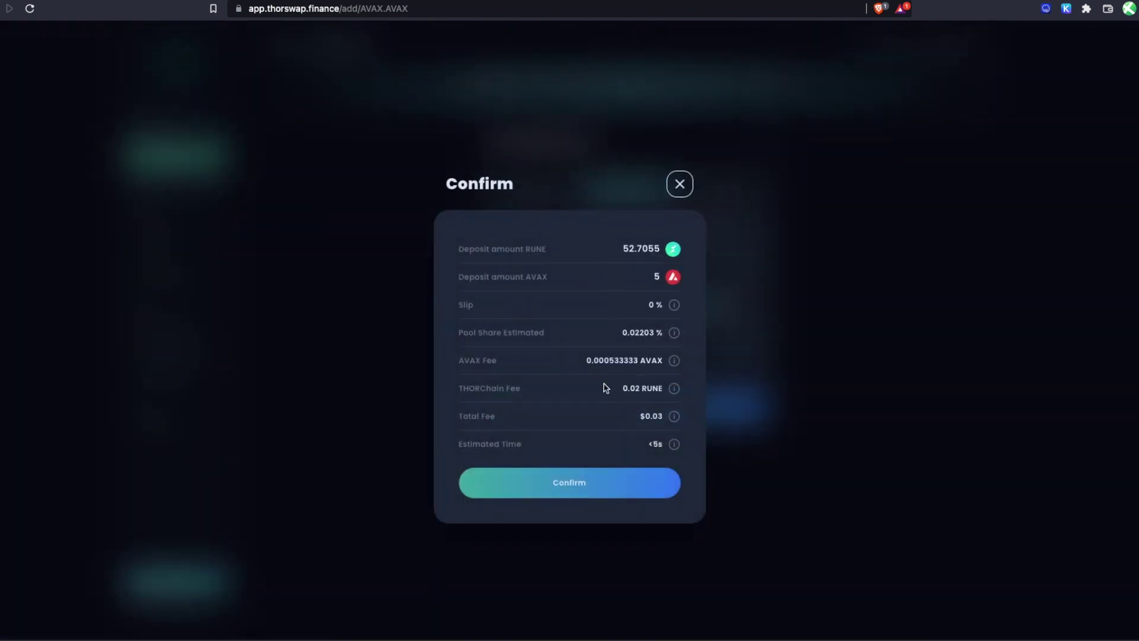
# Confirm the 5 AVAX plus 52.7055 RUNE deposit and approve both wallet transactions.
pyautogui.click(574, 484)
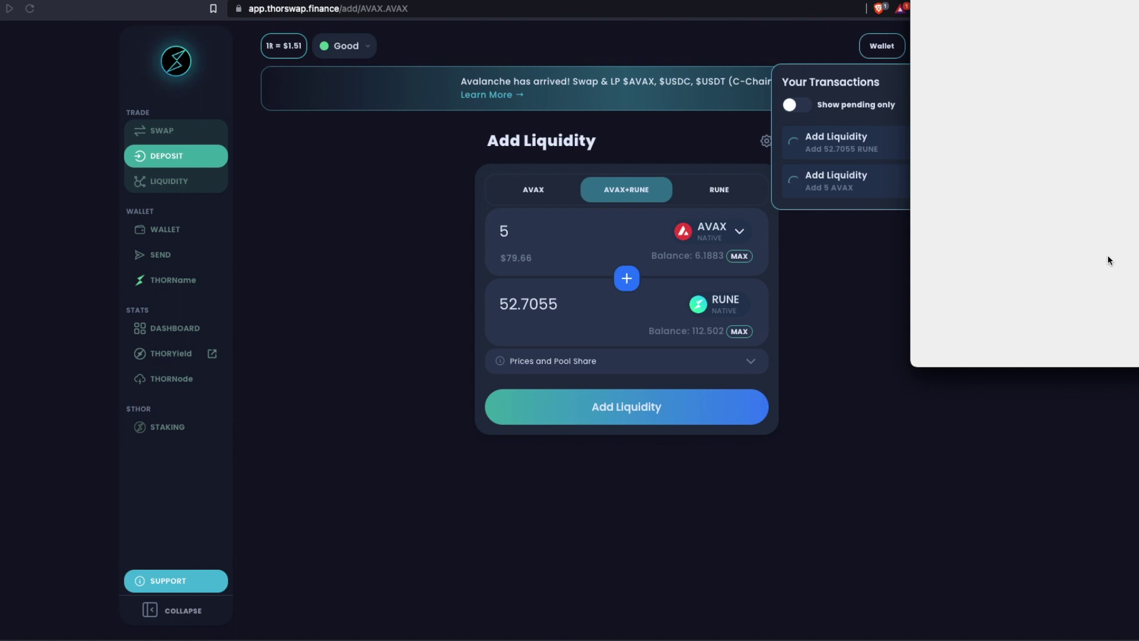
pyautogui.click(1086, 354)
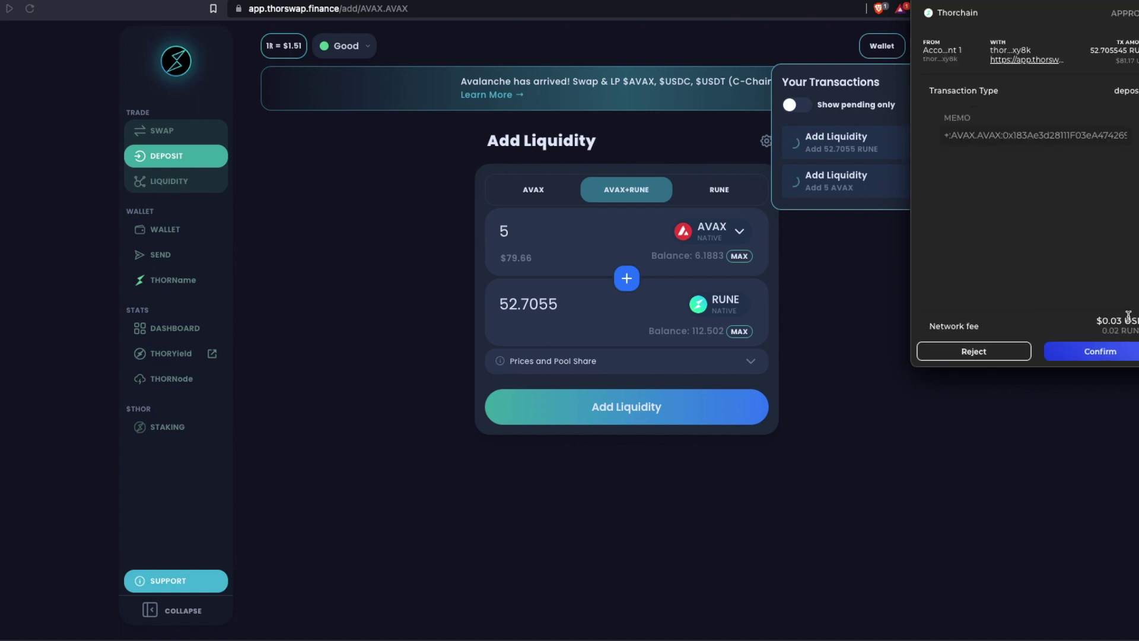
pyautogui.click(1096, 355)
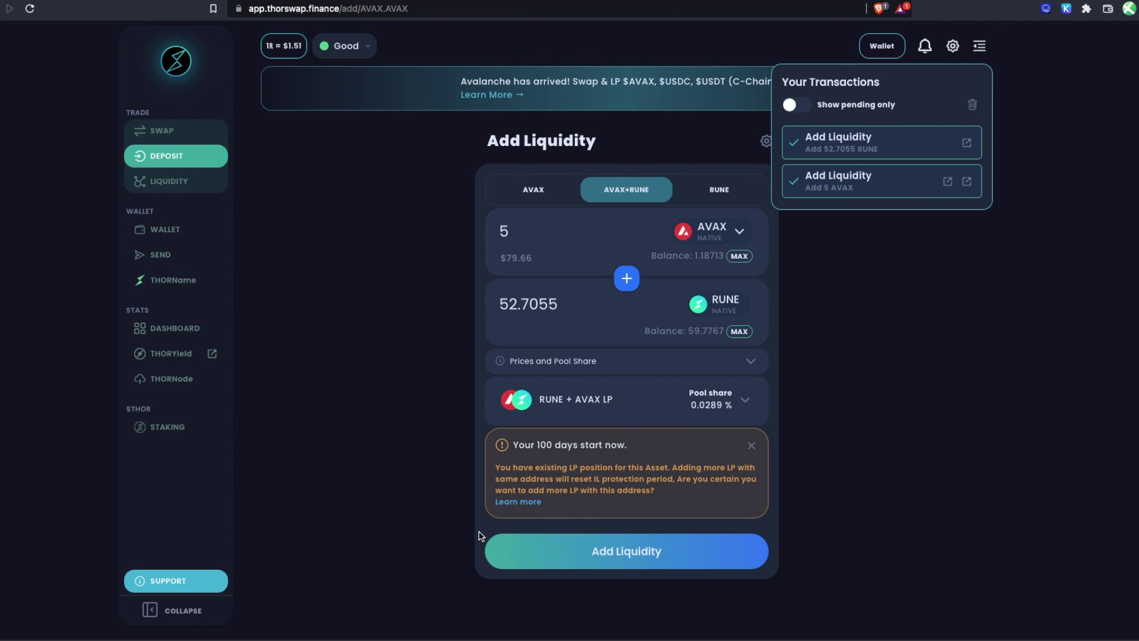
# After both deposit transactions complete, open the liquidity positions page.
pyautogui.click(161, 181)
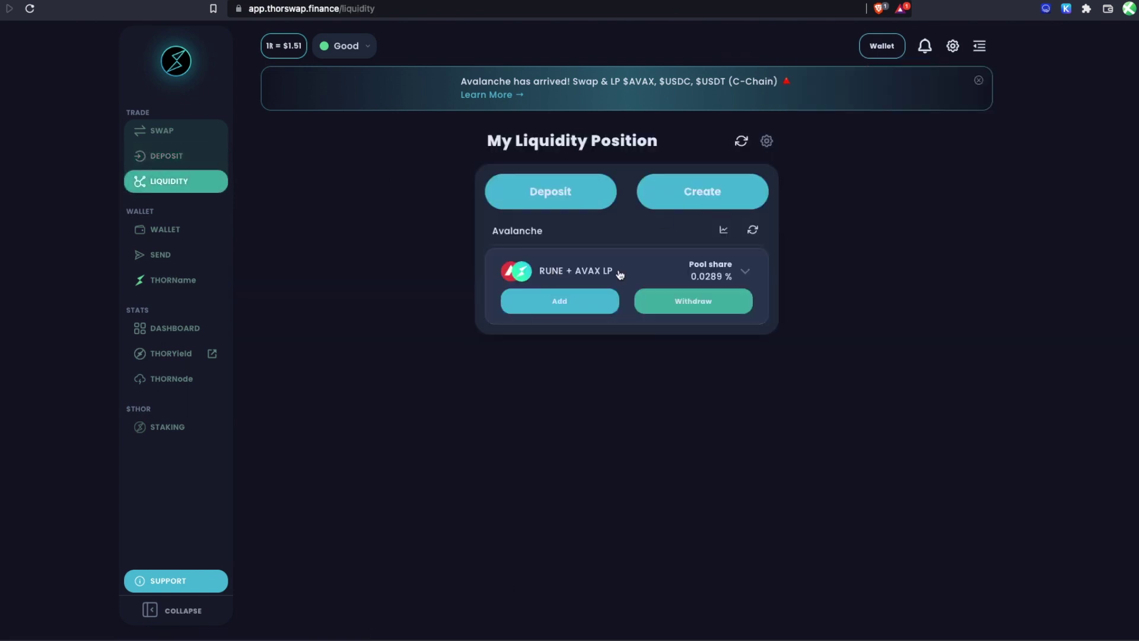
# Expand the RUNE + AVAX LP card to see its 0.0289% share, then return to Deposit.
pyautogui.click(745, 274)
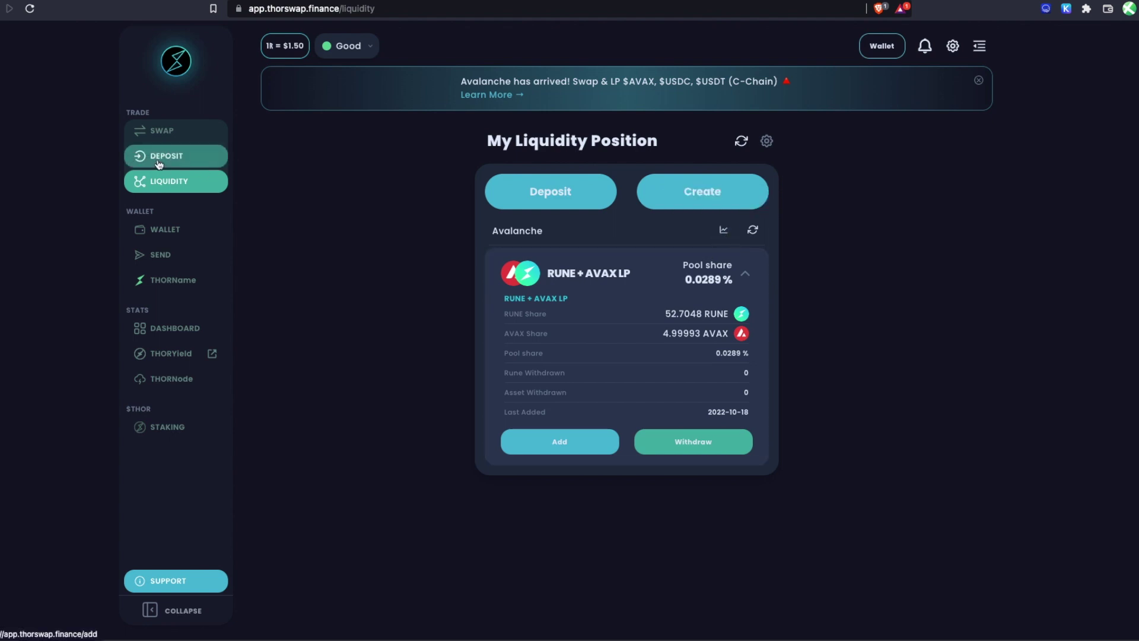
pyautogui.click(187, 162)
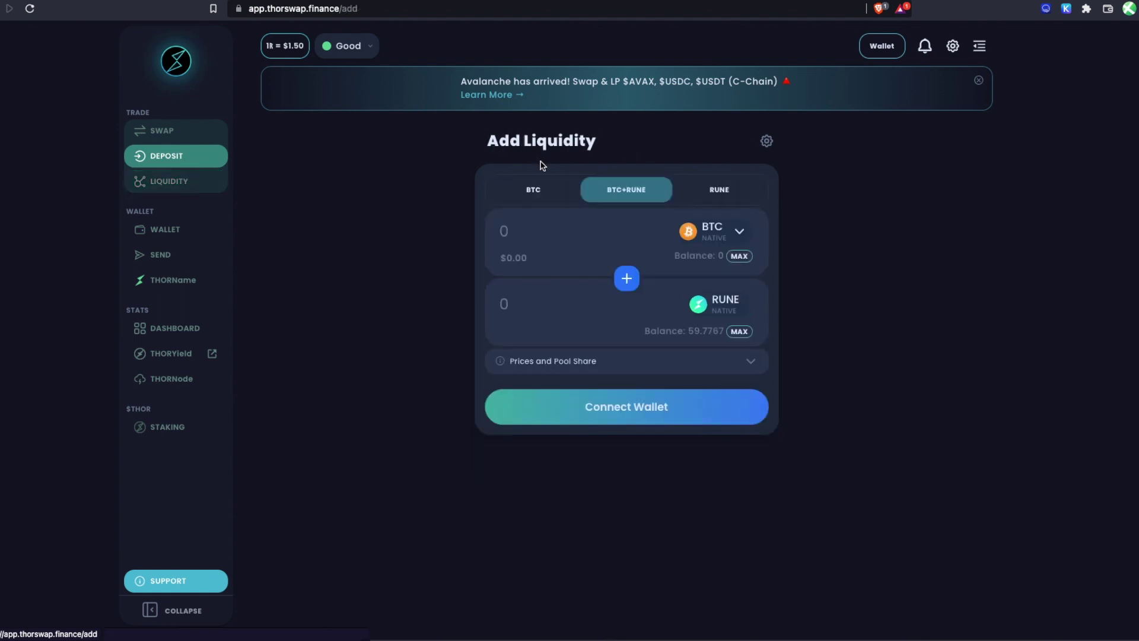
# Pick Avalanche USDC as the pool asset, switch to USDC-only, and enter 150 USDC.
pyautogui.click(738, 231)
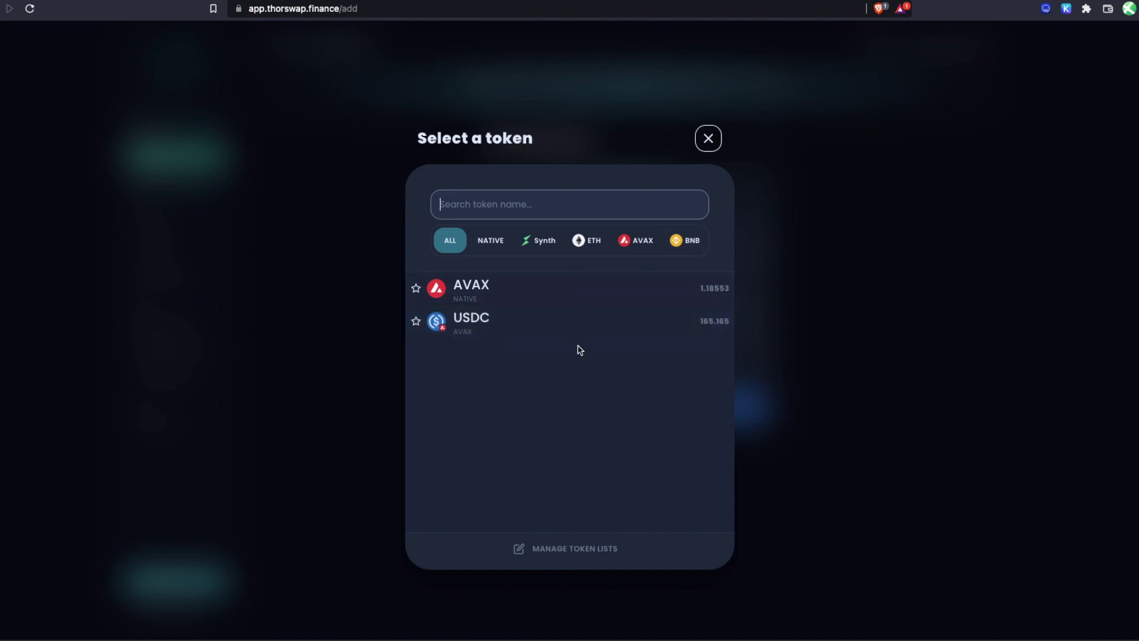
pyautogui.click(636, 240)
pyautogui.click(454, 291)
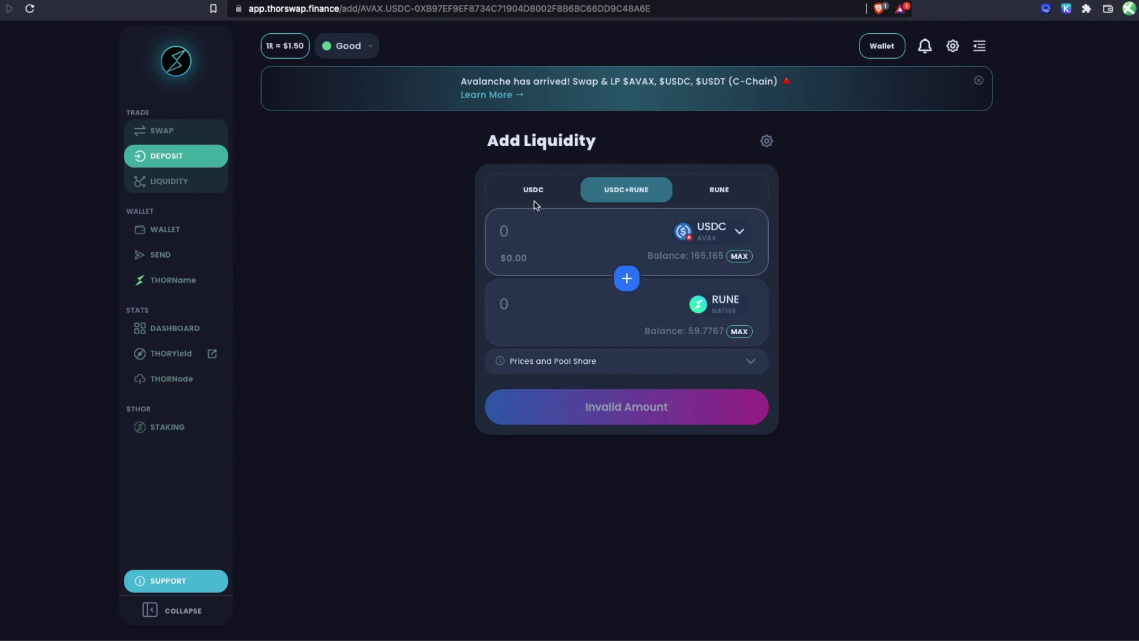
pyautogui.click(532, 192)
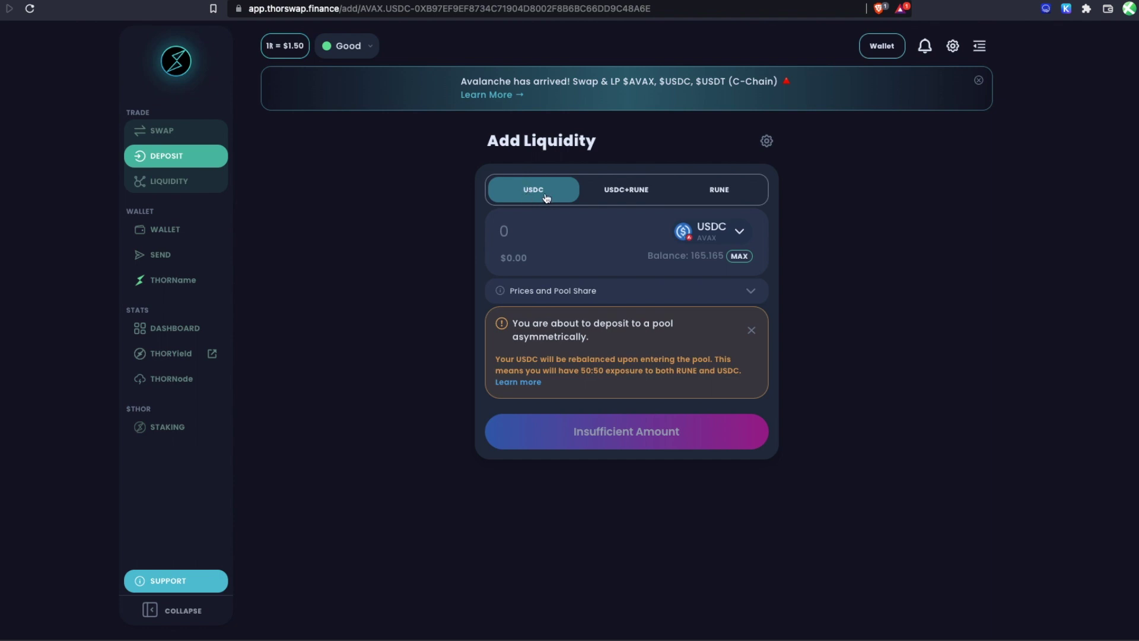
pyautogui.click(650, 234)
pyautogui.write('150')
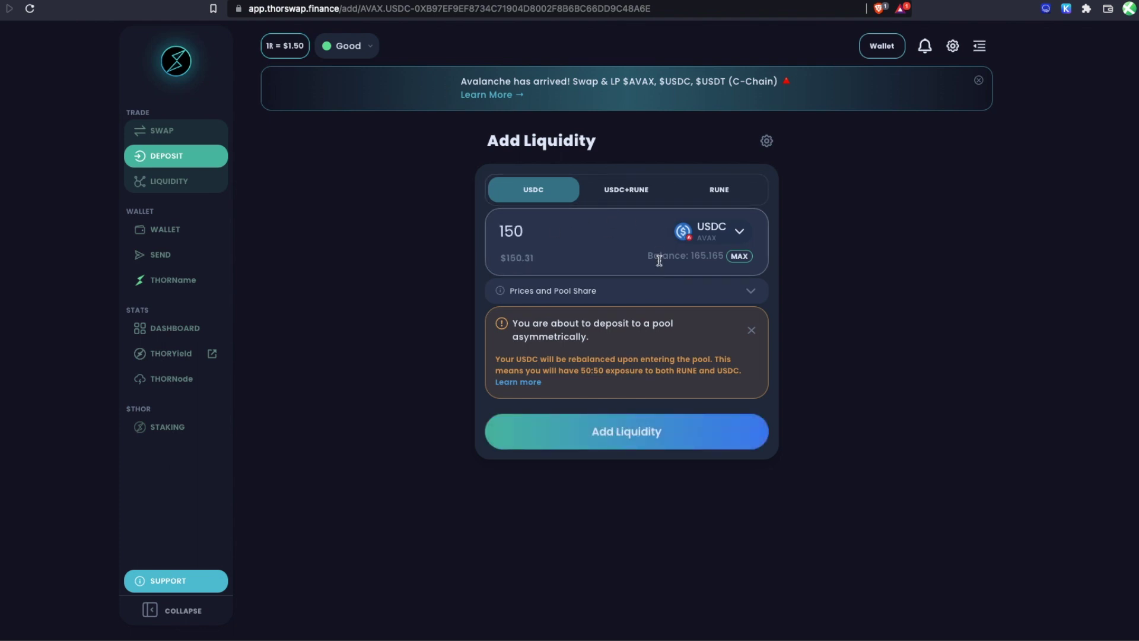
# Submit, confirm and wallet-approve the 150 USDC one-sided deposit.
pyautogui.click(619, 432)
pyautogui.click(563, 480)
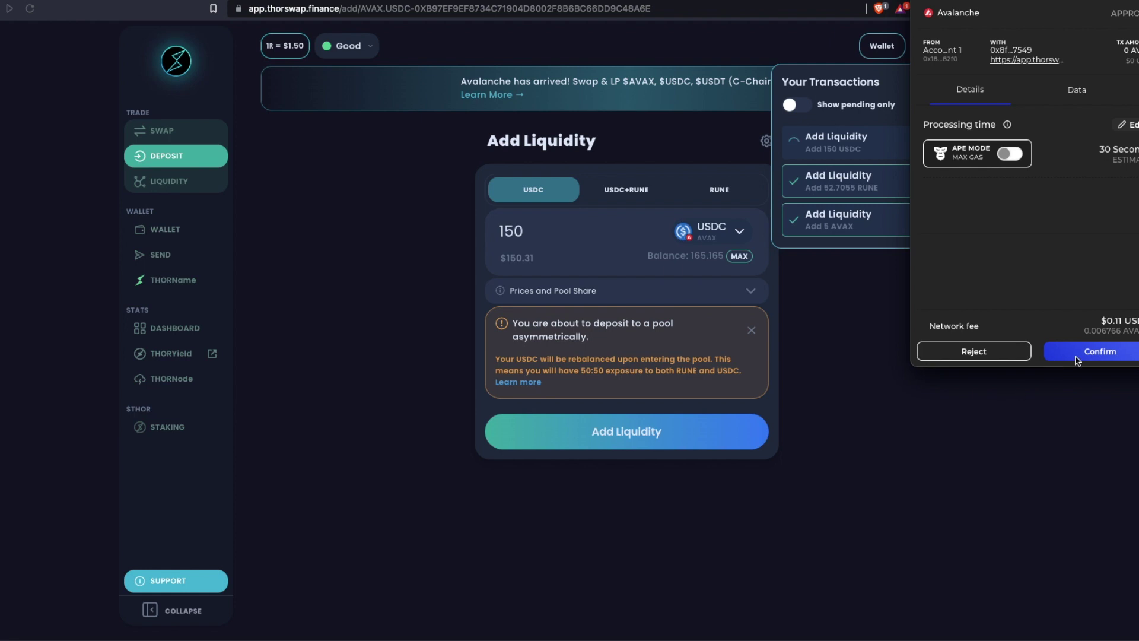
pyautogui.click(1094, 359)
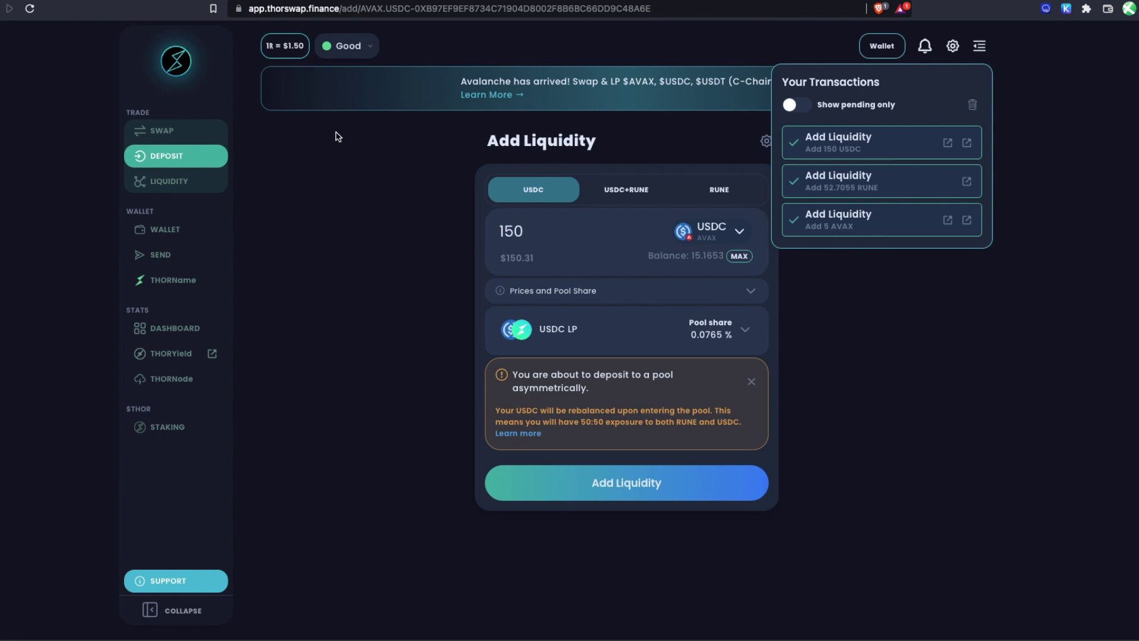
# Go to the liquidity positions list and begin a withdrawal from the USDC LP.
pyautogui.click(199, 187)
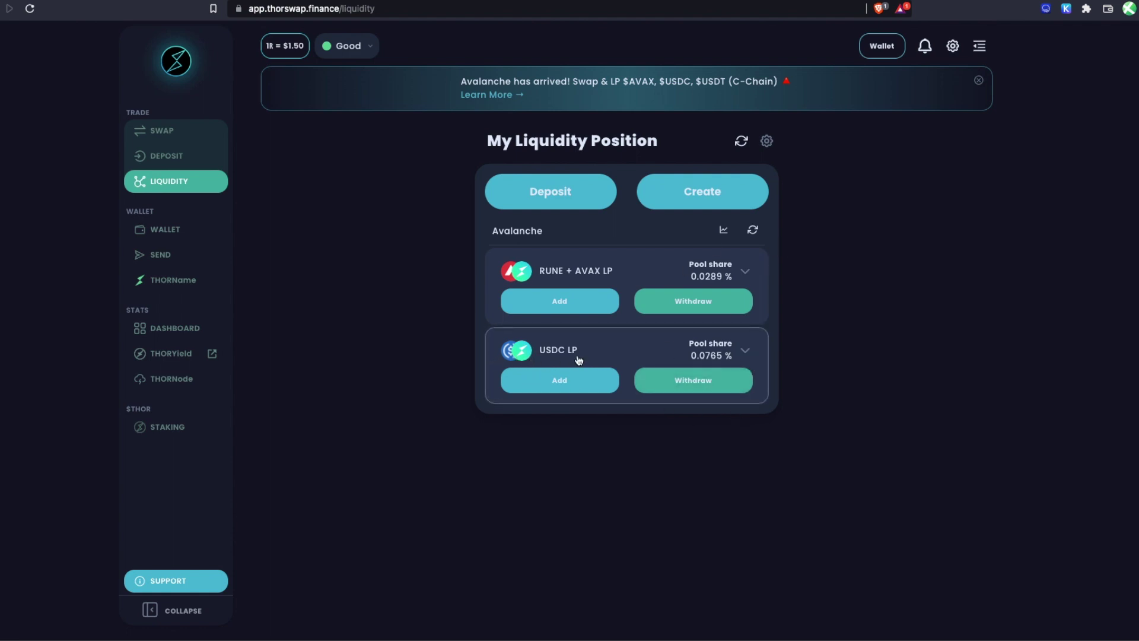
pyautogui.click(701, 383)
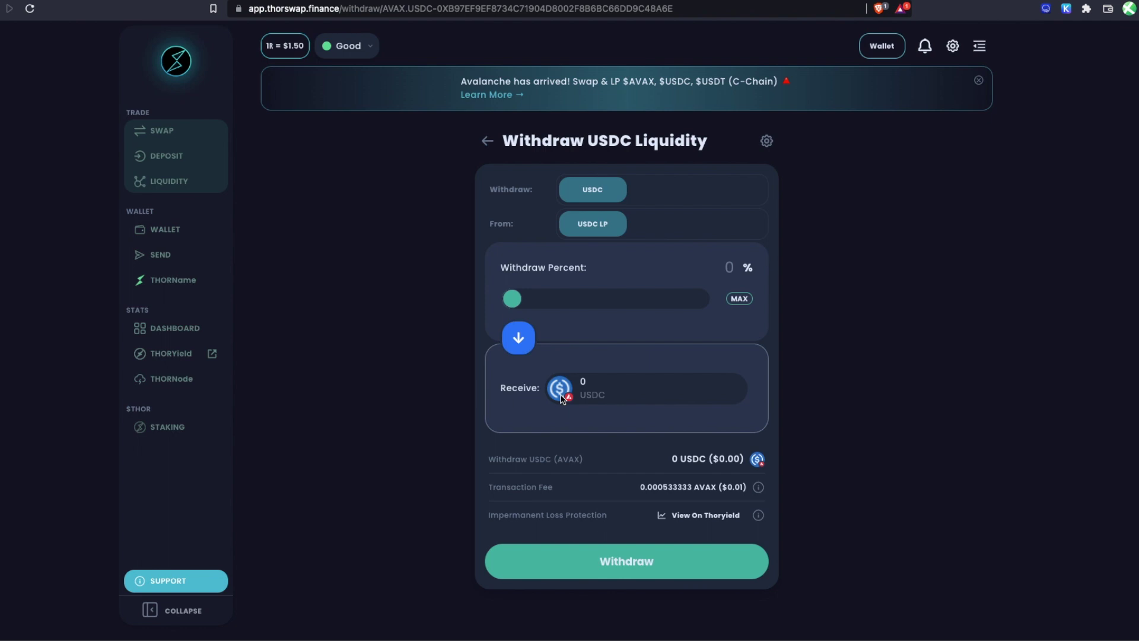
# Withdraw 100% of the USDC LP (149.773 USDC), approve it in the wallet, and go back.
pyautogui.moveTo(512, 298); pyautogui.dragTo(560, 300)
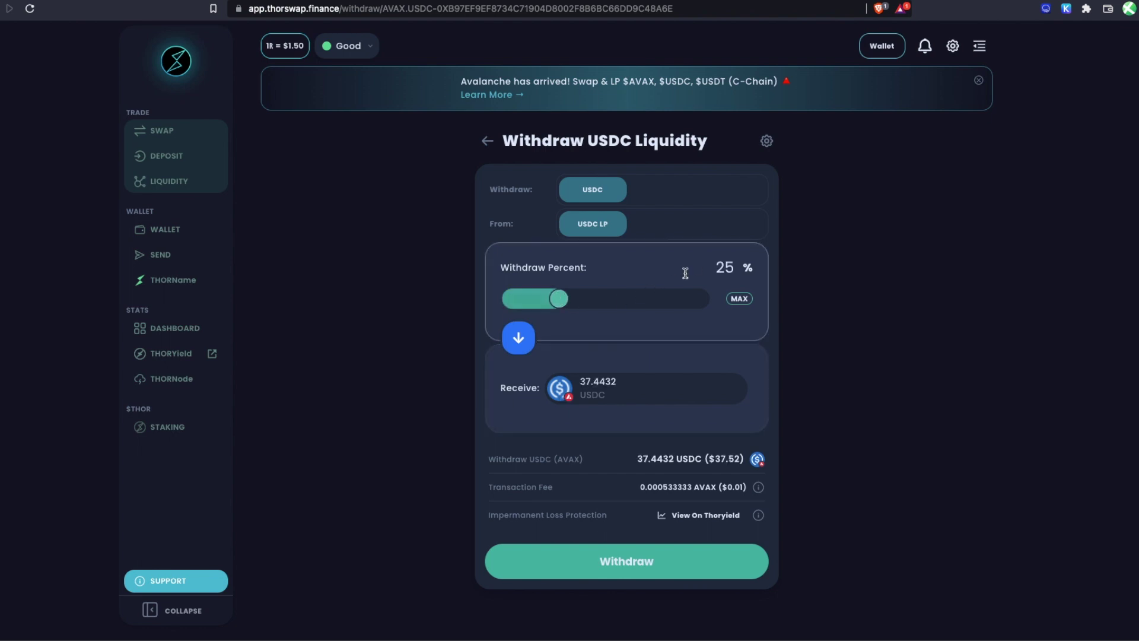
pyautogui.click(740, 300)
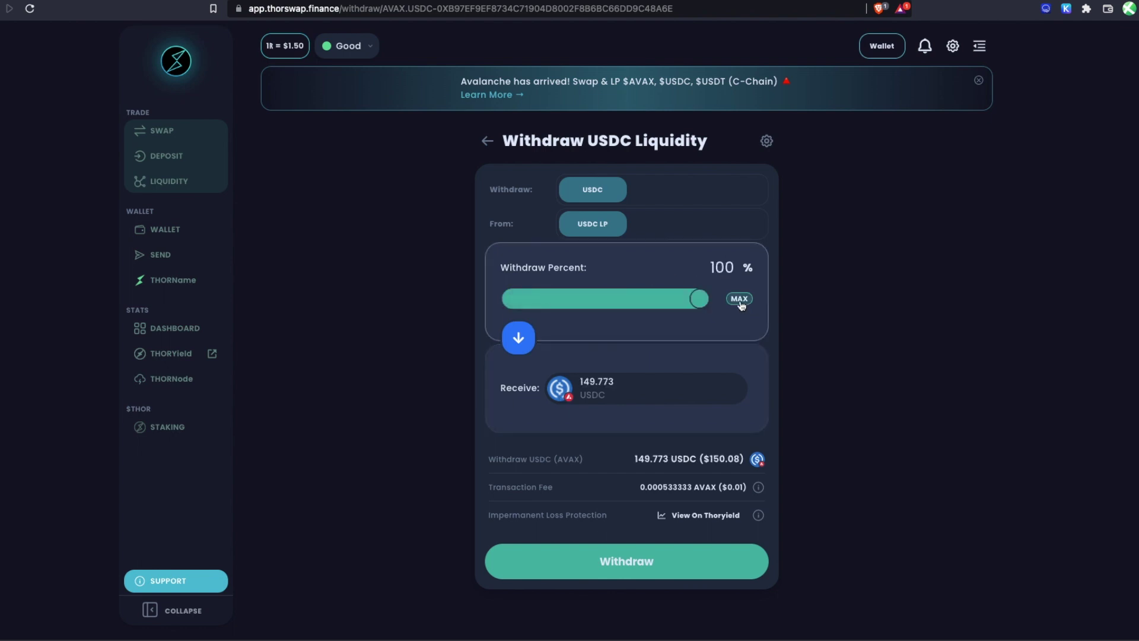
pyautogui.click(606, 563)
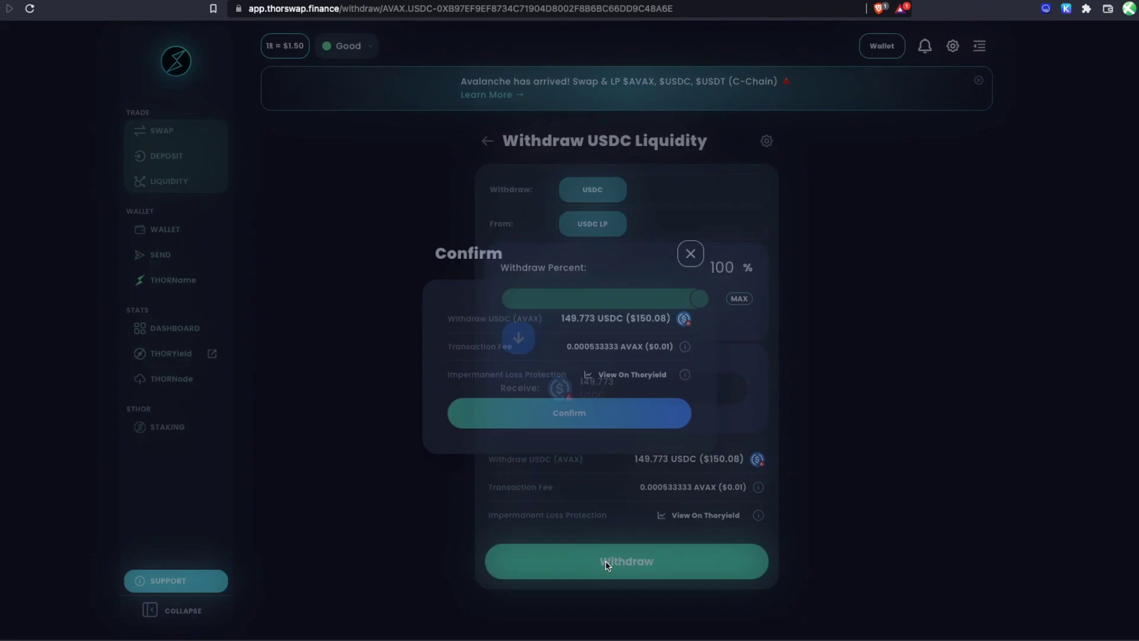
pyautogui.click(567, 414)
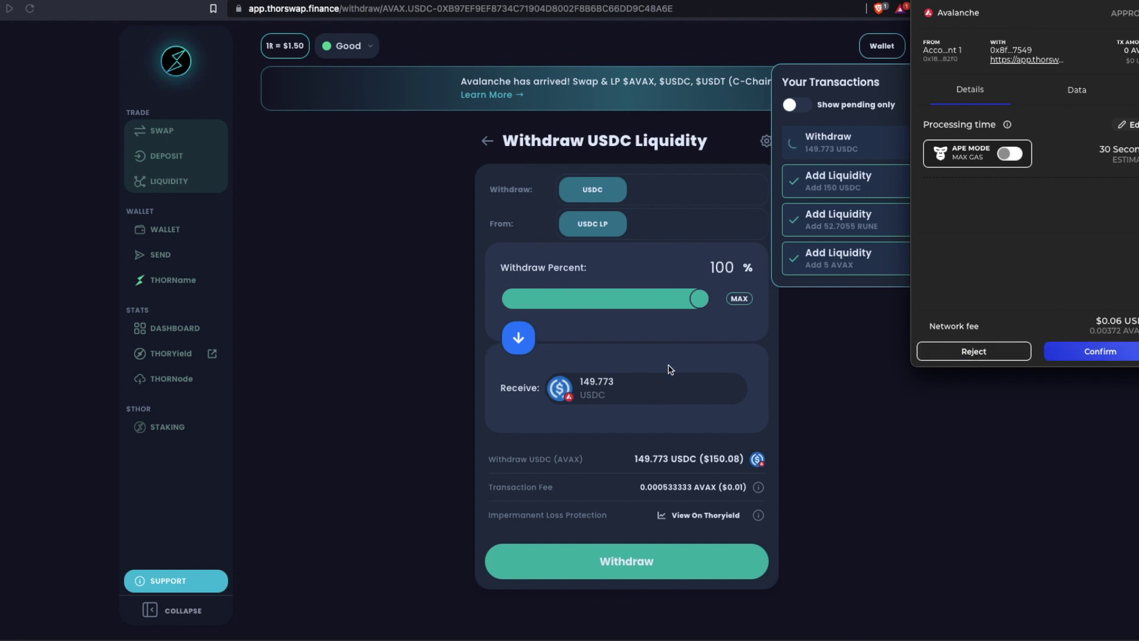
pyautogui.click(1111, 351)
pyautogui.click(486, 143)
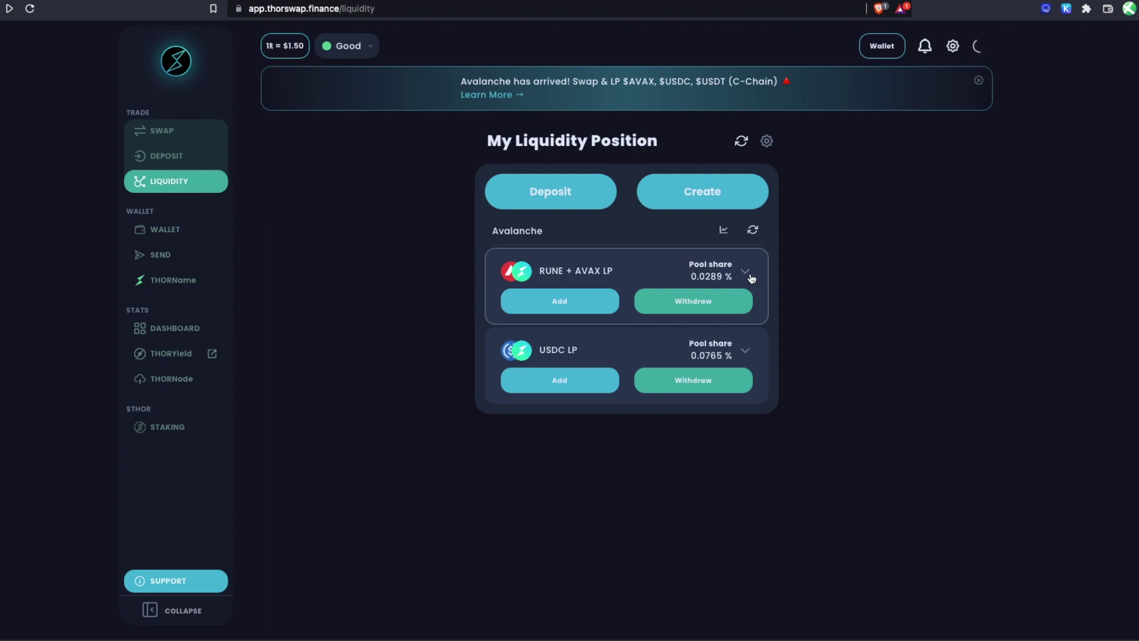
# Withdraw 100% of RUNE + AVAX LP (4.99993 AVAX, 52.7048 RUNE), approve, and review wallet balances.
pyautogui.click(698, 304)
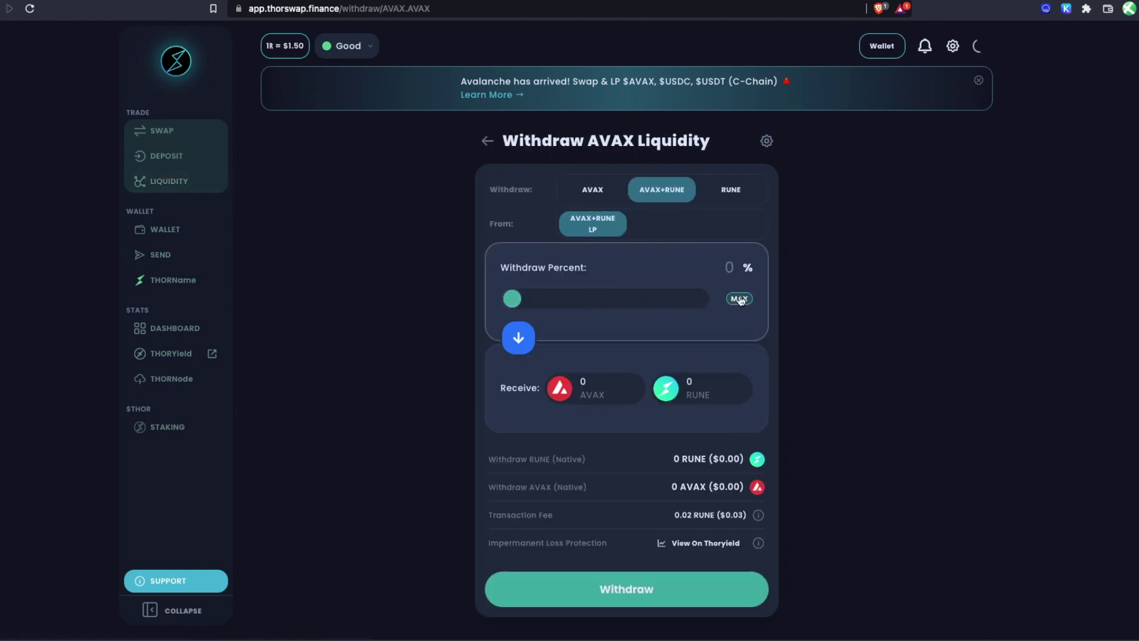
pyautogui.click(740, 299)
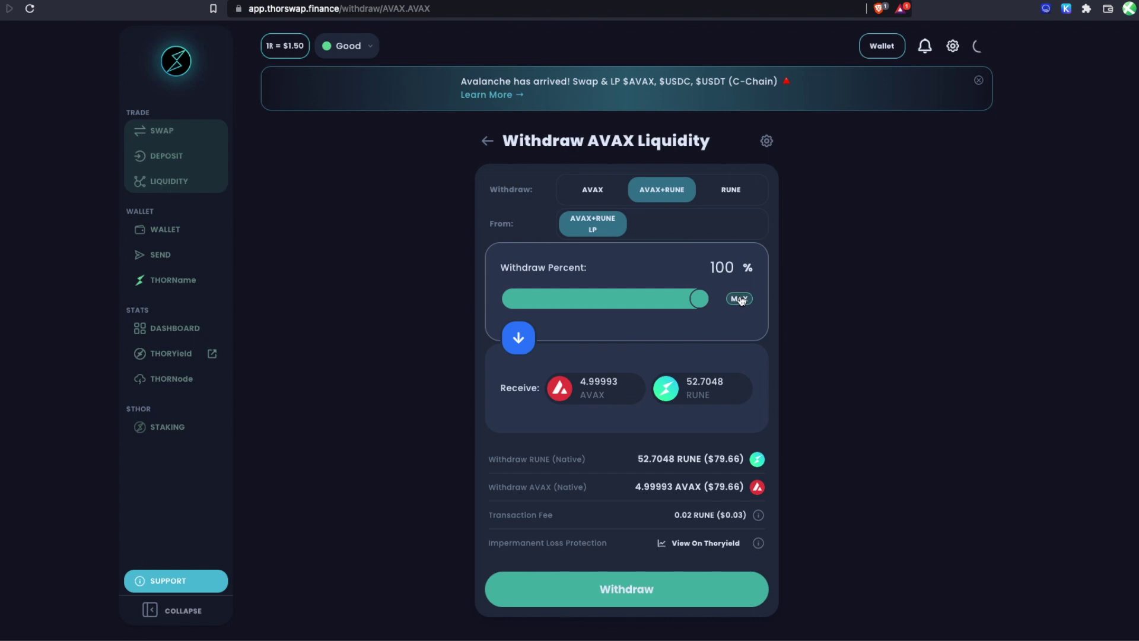
pyautogui.click(647, 593)
pyautogui.click(565, 437)
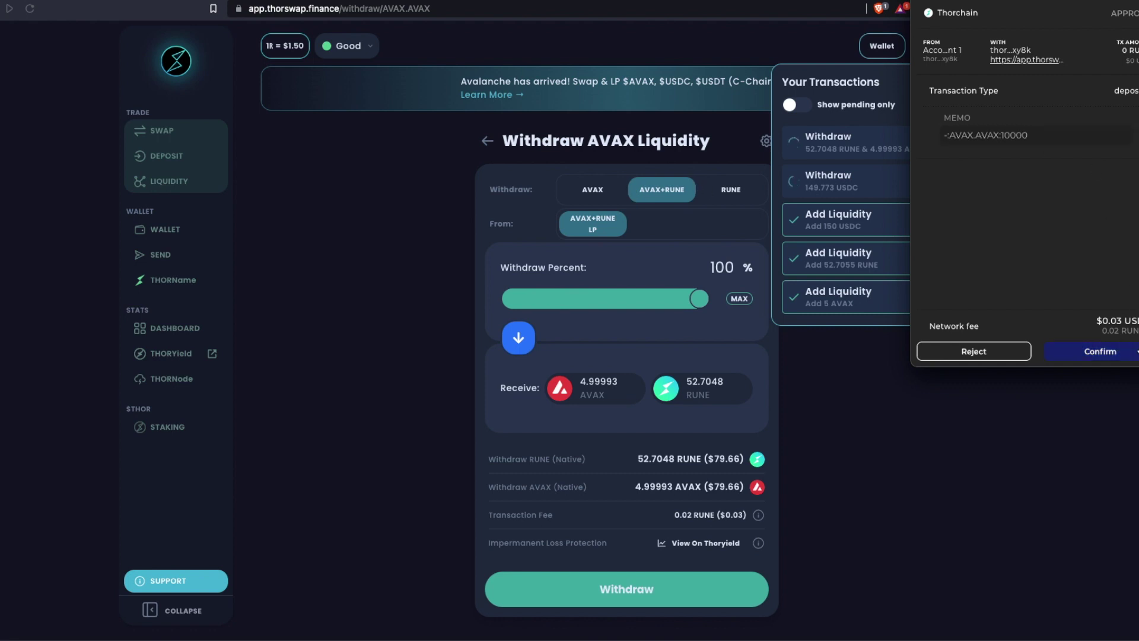
pyautogui.click(1122, 353)
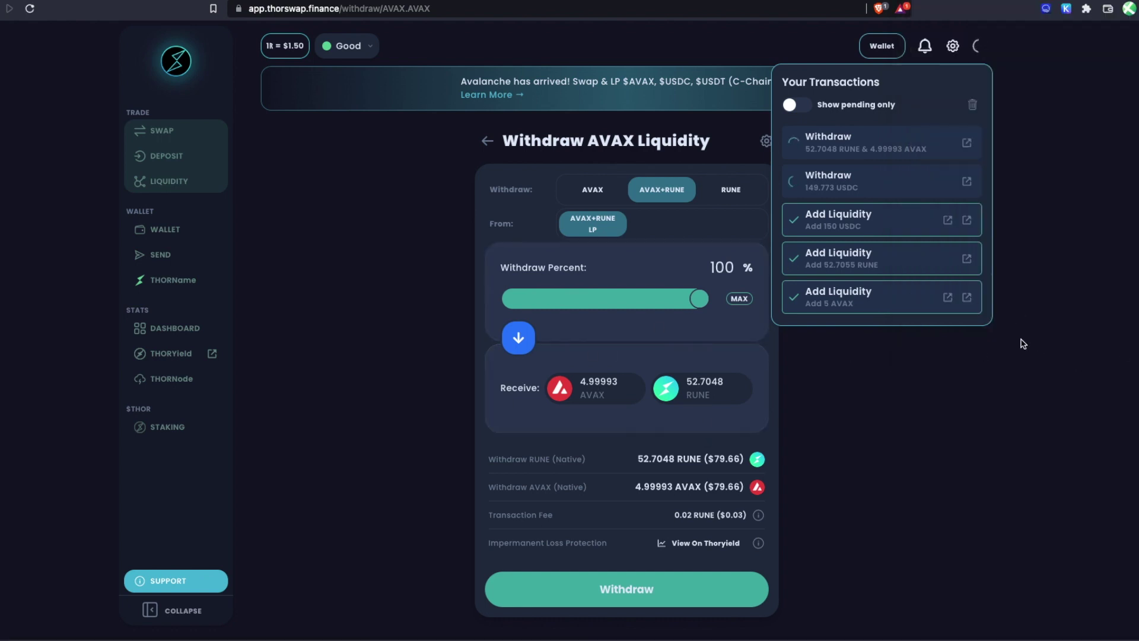
pyautogui.click(882, 48)
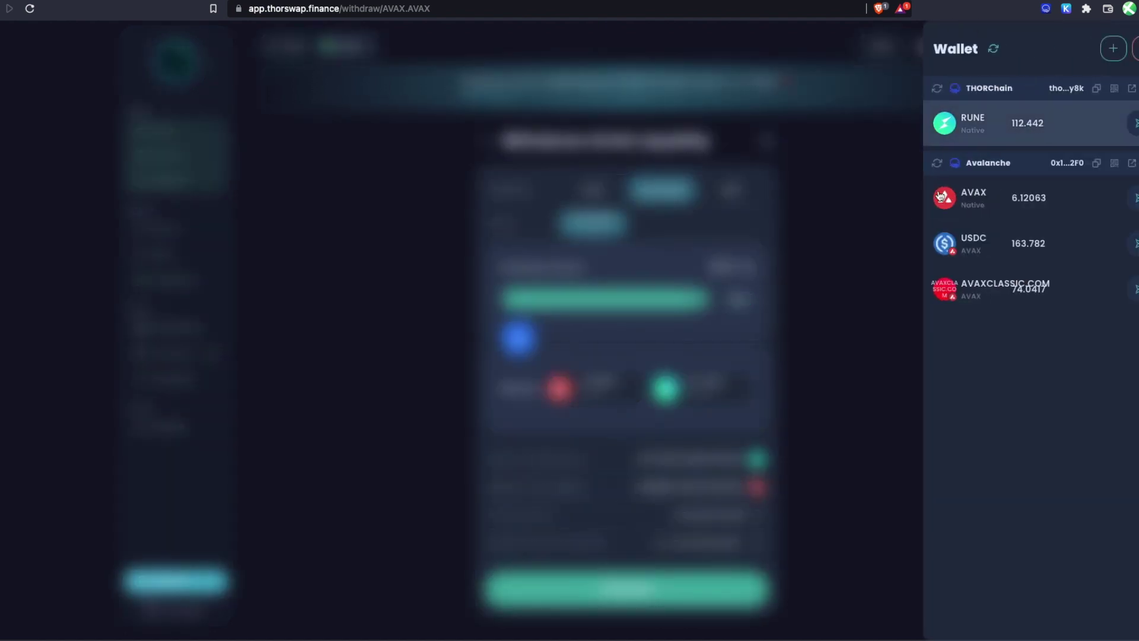
pyautogui.click(818, 224)
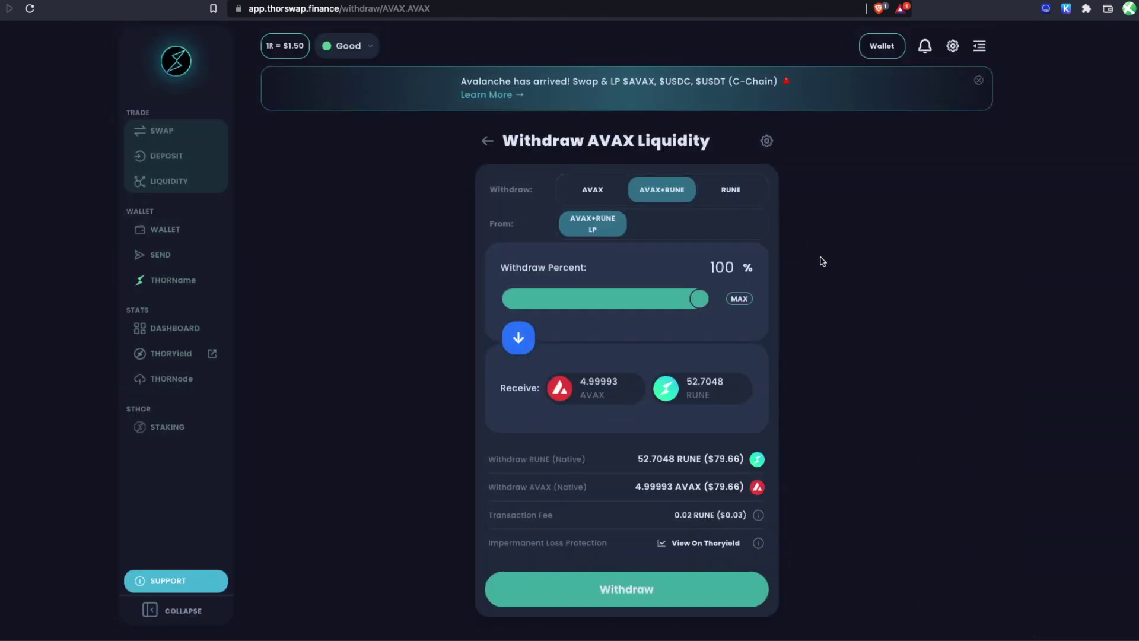
# Switch to the Dashboard and scroll through the featured pool cards and Liquidity Pools table.
pyautogui.click(176, 333)
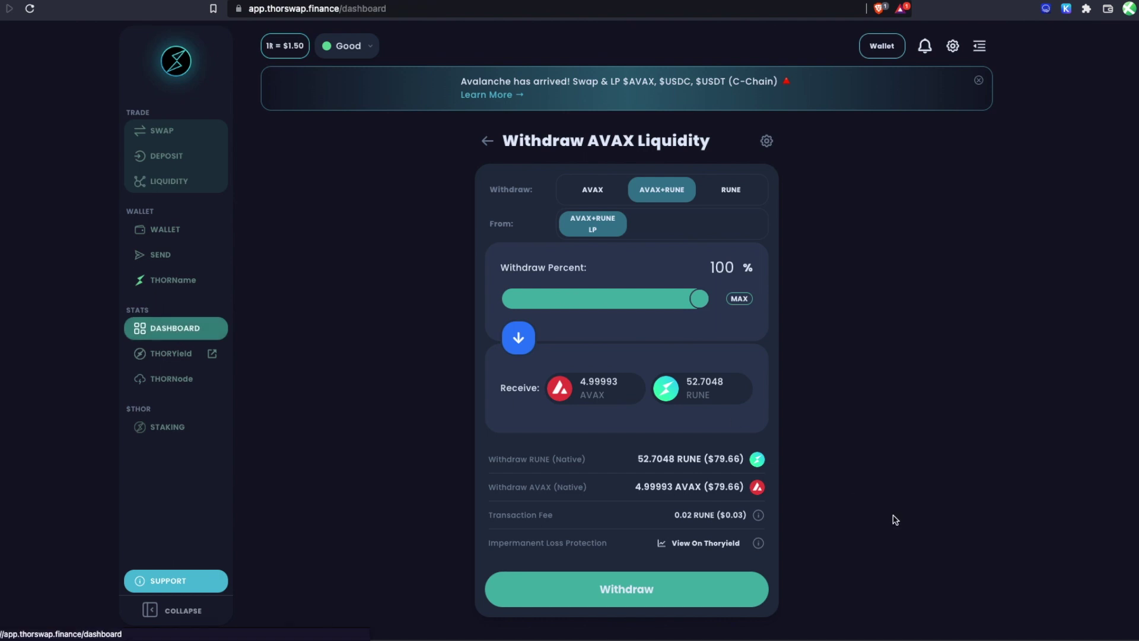
pyautogui.scroll(-15, 895, 520)
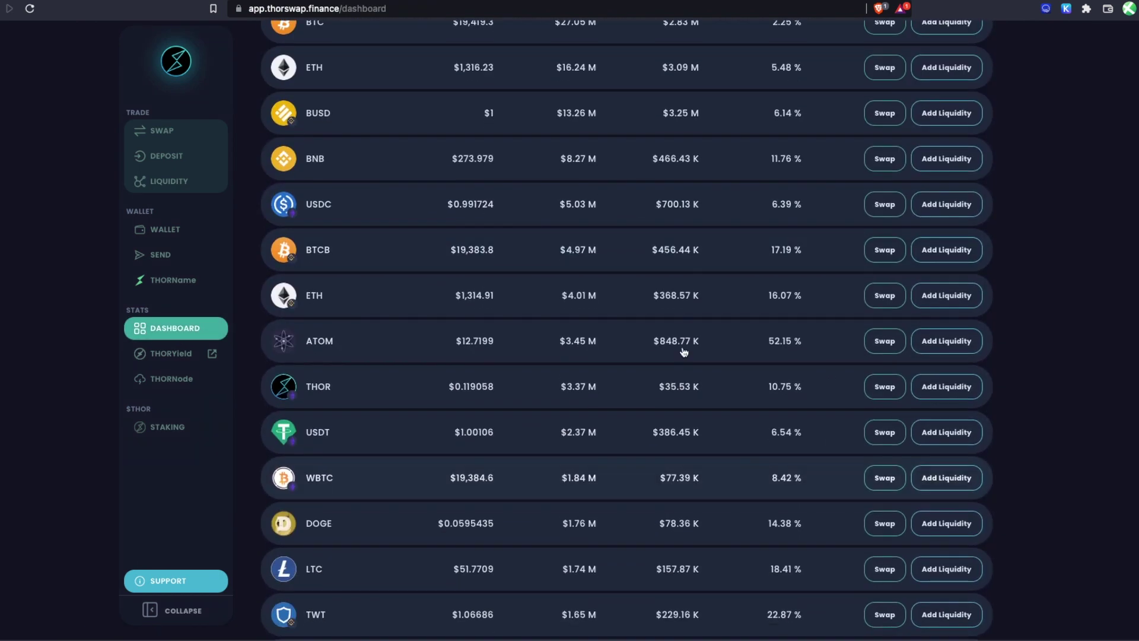
pyautogui.scroll(2, 268, 153)
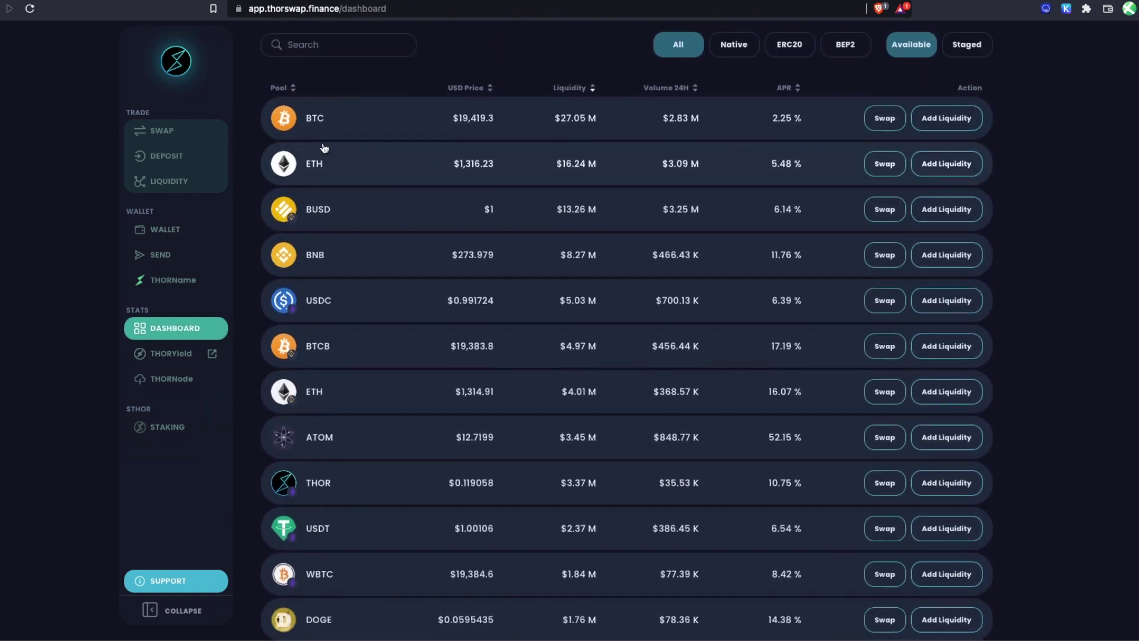
pyautogui.scroll(-6, 678, 330)
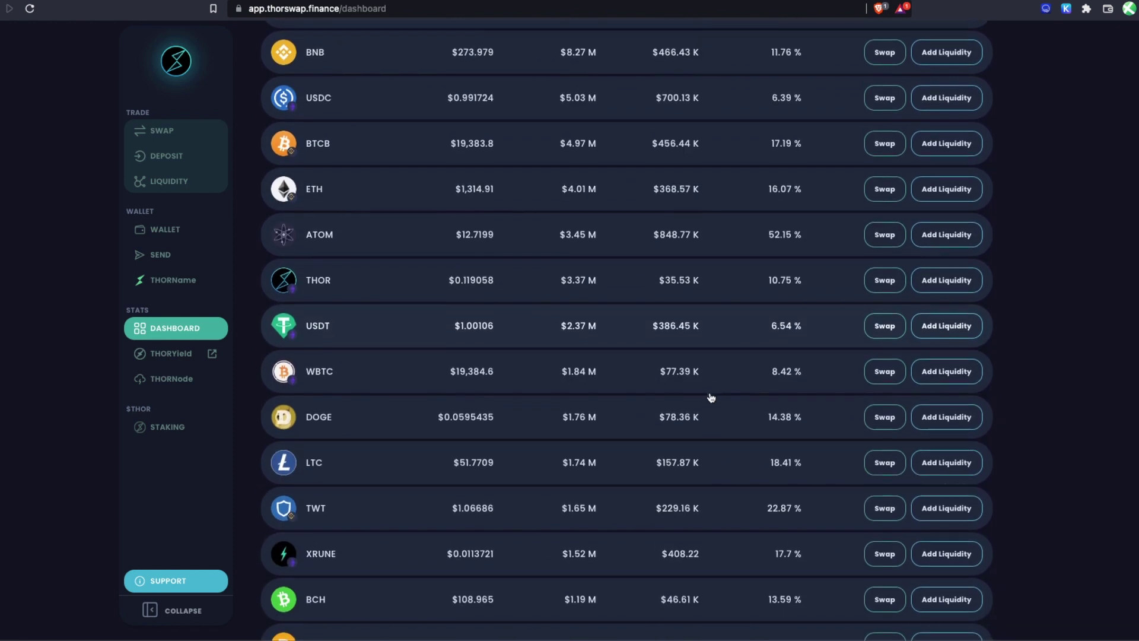
pyautogui.scroll(14, 711, 396)
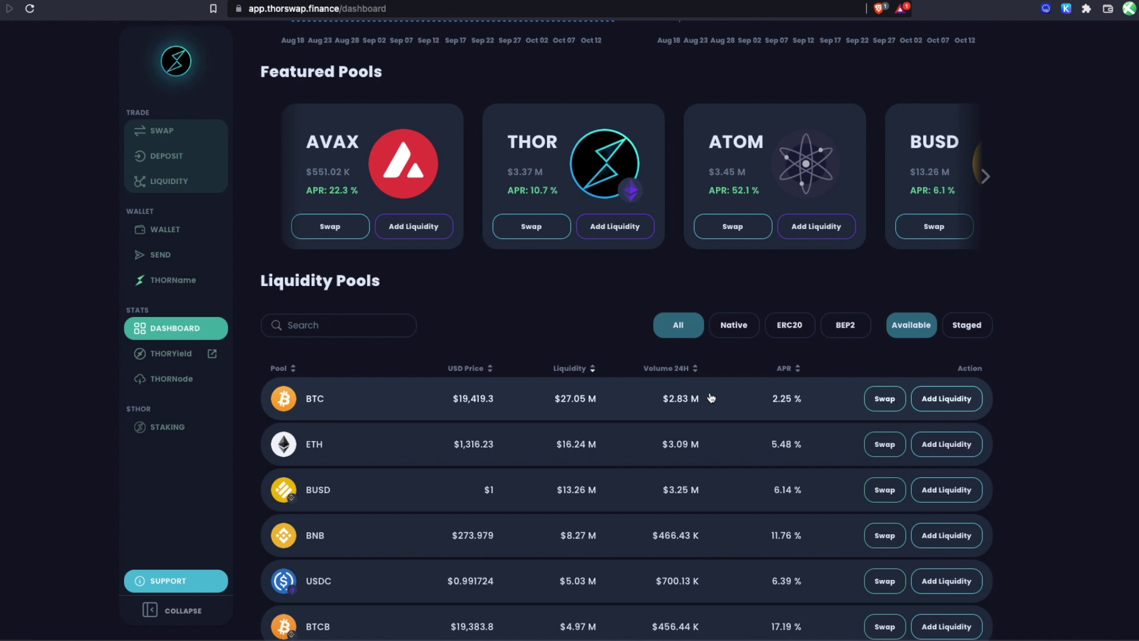
pyautogui.scroll(-2, 711, 396)
pyautogui.scroll(-2, 364, 376)
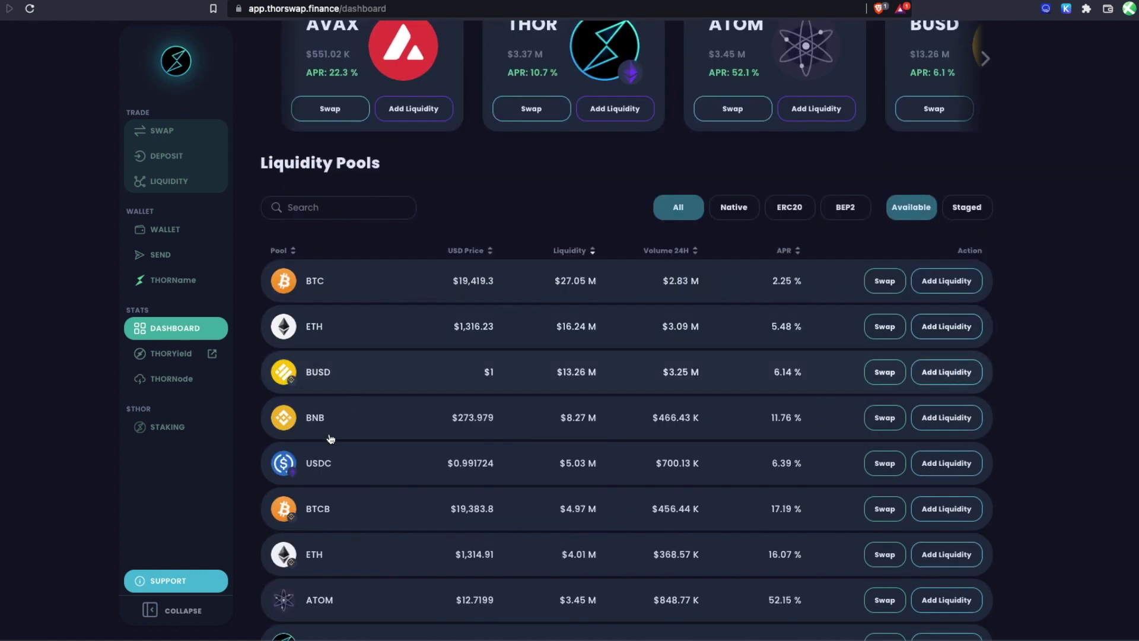
pyautogui.scroll(-2, 243, 413)
# View the Support information, close it, and scroll back up the dashboard.
pyautogui.click(172, 580)
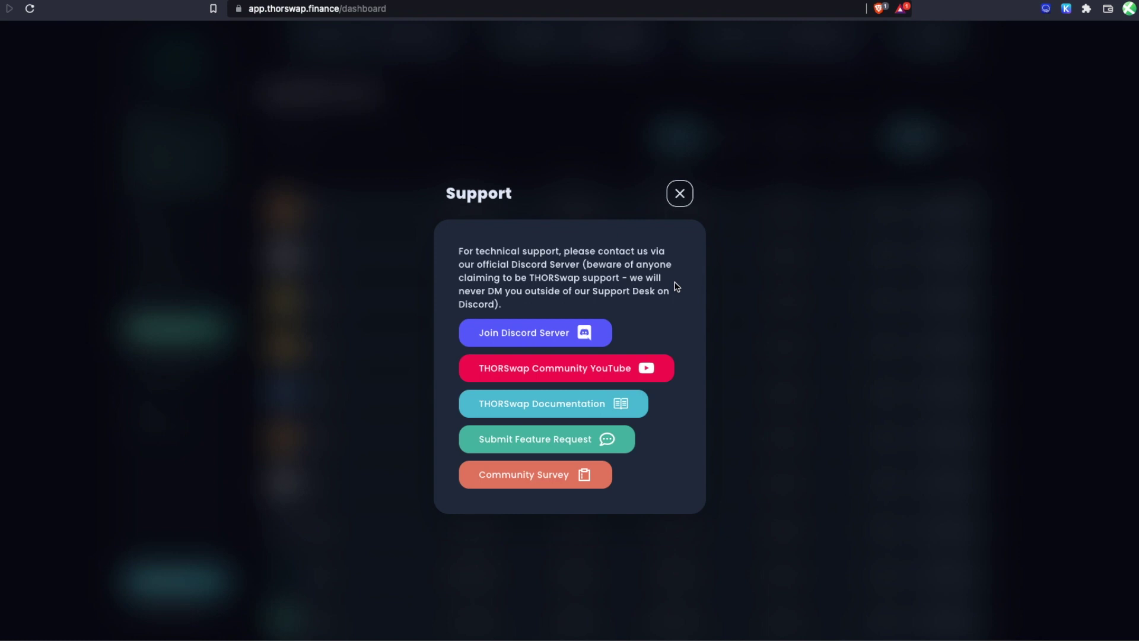
pyautogui.click(680, 201)
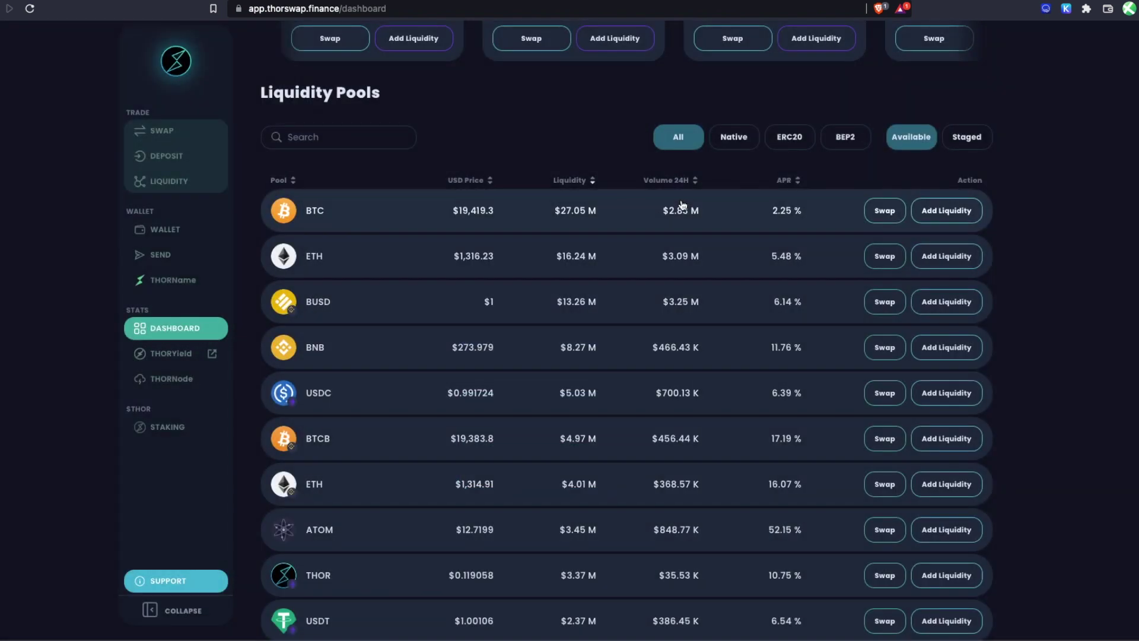
pyautogui.scroll(6, 682, 205)
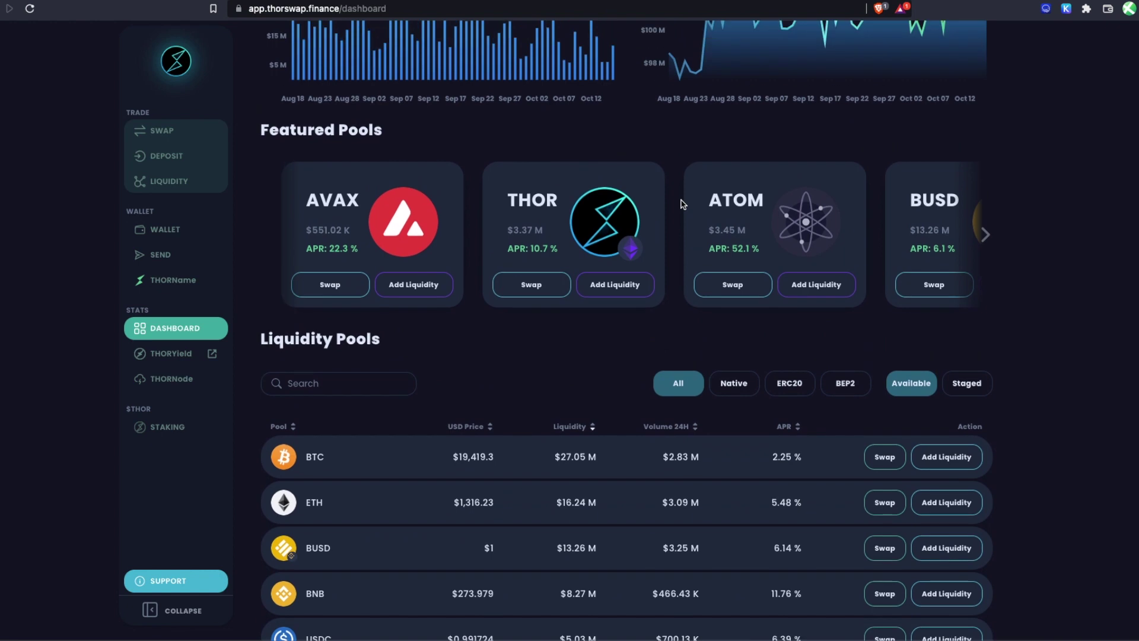